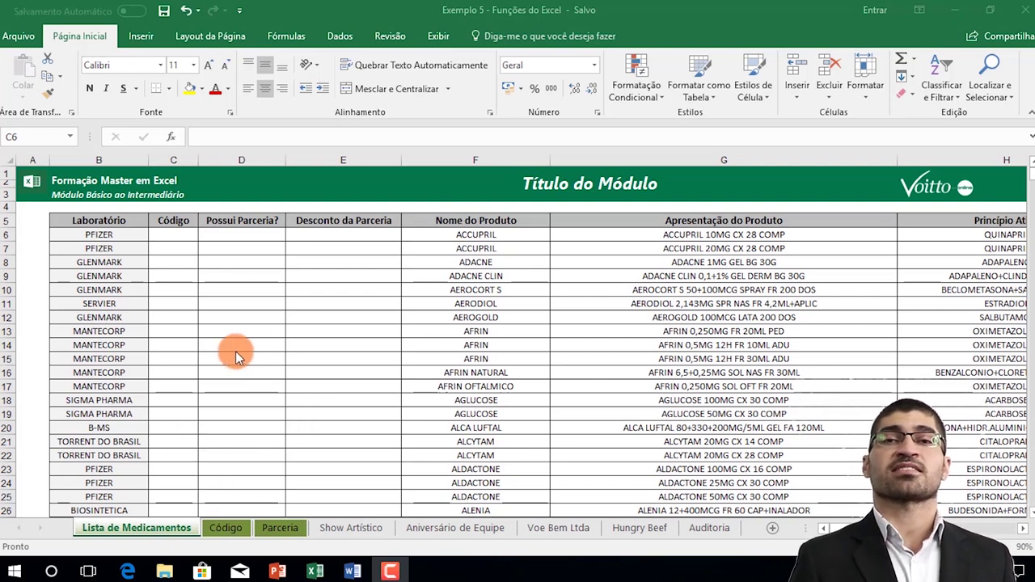
Step: Start typing =PROCV( in Código cell C6, then abandon the unfinished formula
click(170, 237)
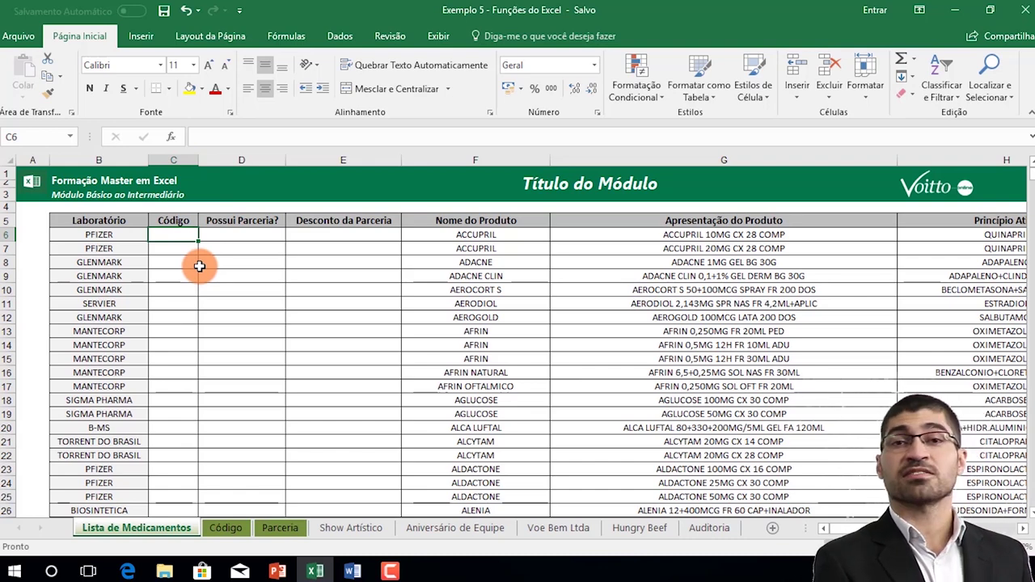
text(=proc)
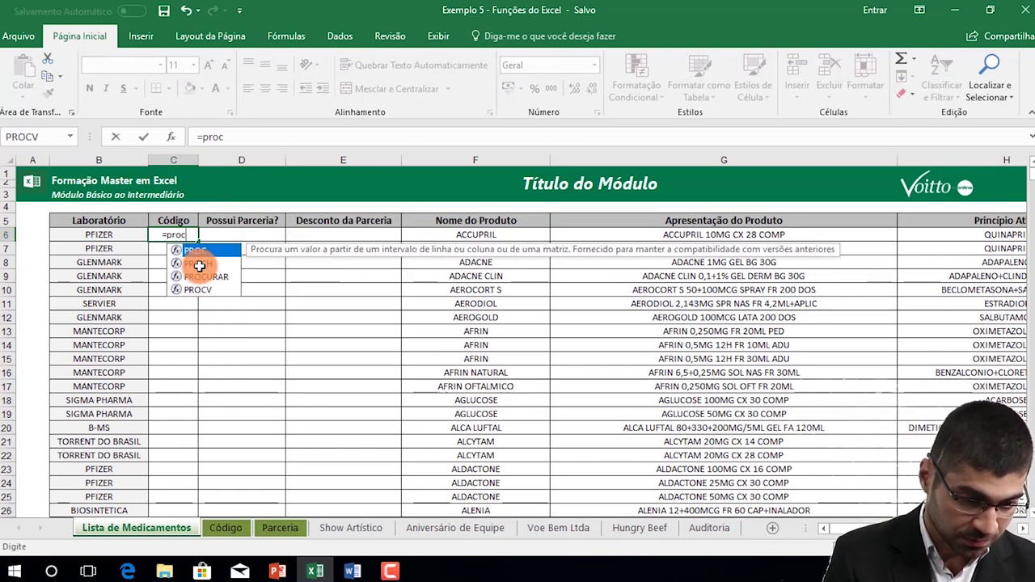
text(v()
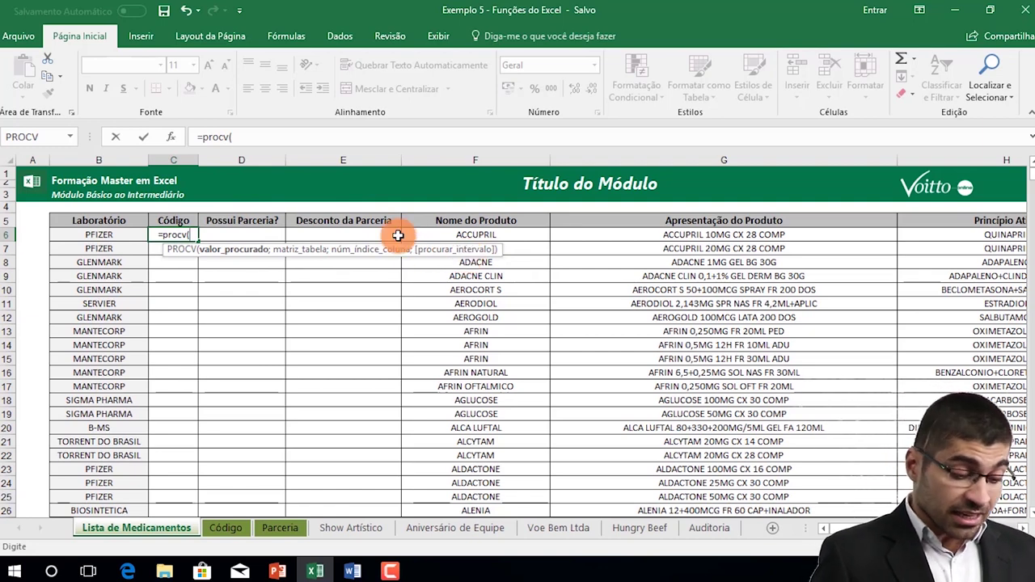
key(Escape)
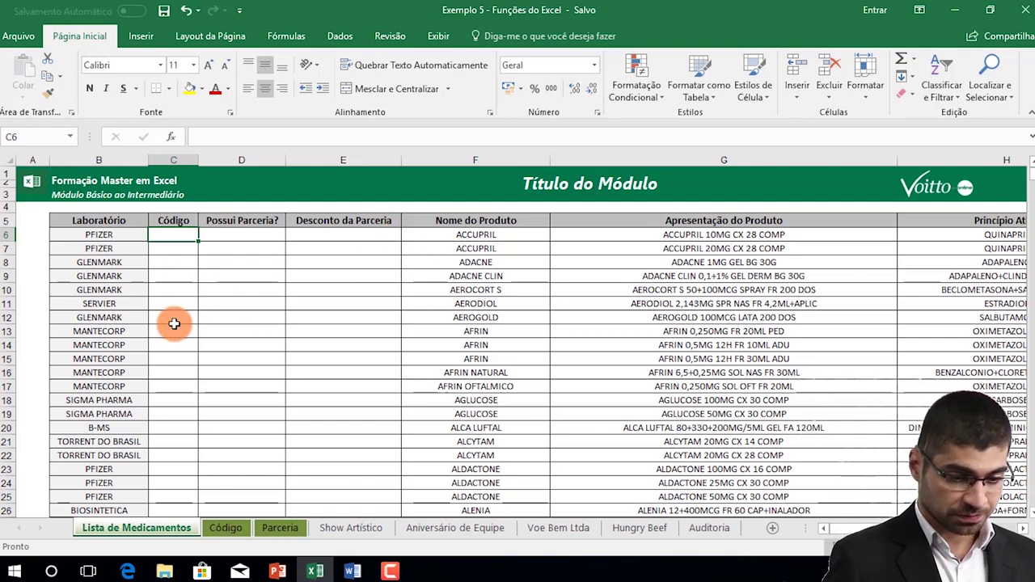
Step: Browse the laboratory names and the Código and Possui Parceria? headers of the medication table
key(Left)
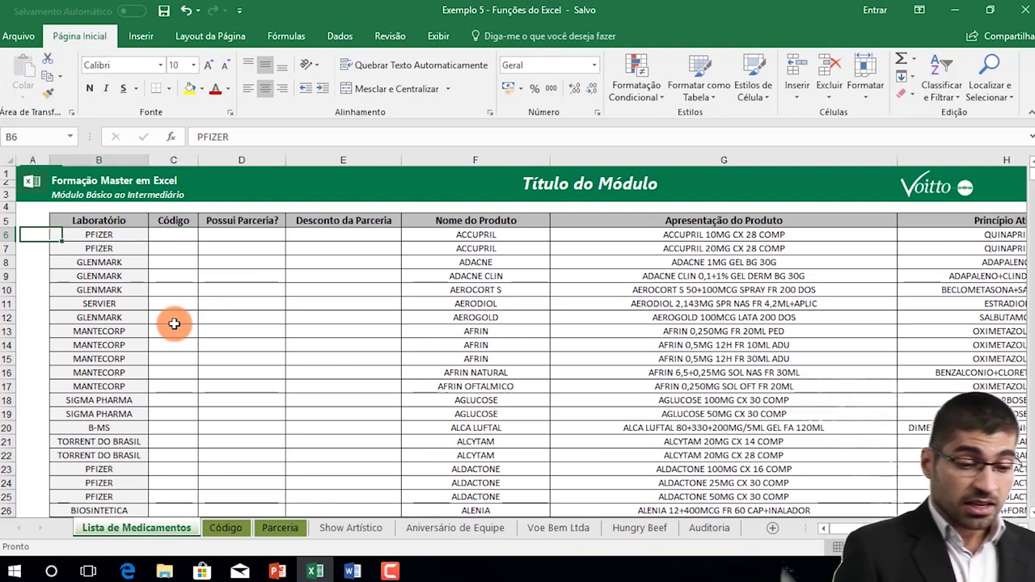
key(Down)
key(Down)
key(Down)
key(Down)
key(Down)
key(Down)
key(Down)
key(Down)
key(Down)
key(Up)
key(Up)
key(Up)
key(Up)
key(Up)
key(Up)
key(Up)
key(Up)
key(Up)
key(Up)
key(Down)
key(Down)
key(Down)
key(Down)
key(Down)
key(Down)
key(Down)
key(Down)
key(Down)
key(Down)
key(Down)
key(Down)
key(Down)
key(Up)
key(Up)
key(Up)
key(Up)
key(Up)
key(Up)
key(Up)
key(Up)
key(Up)
key(Up)
key(Up)
key(Up)
key(Up)
key(Right)
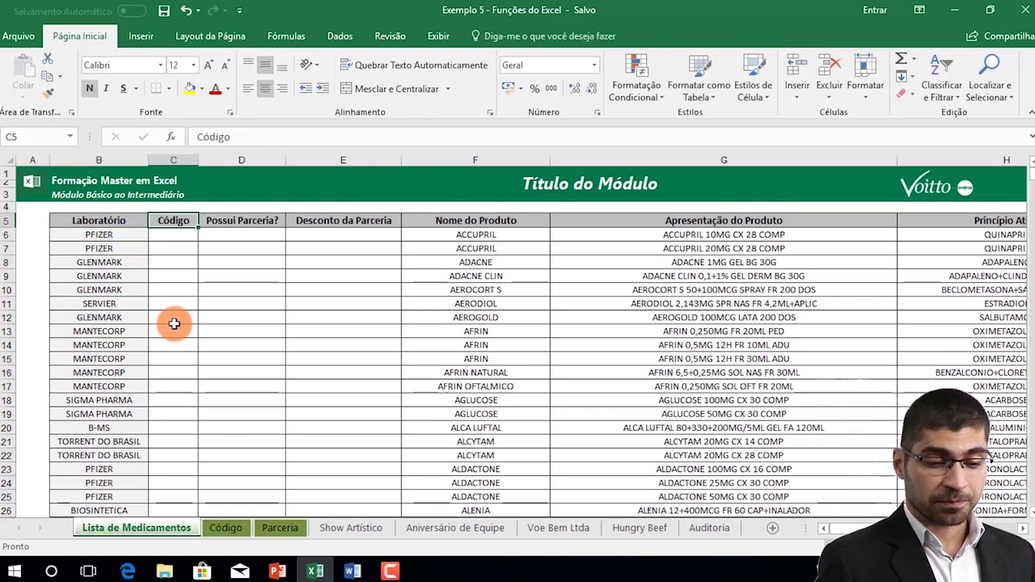
key(Right)
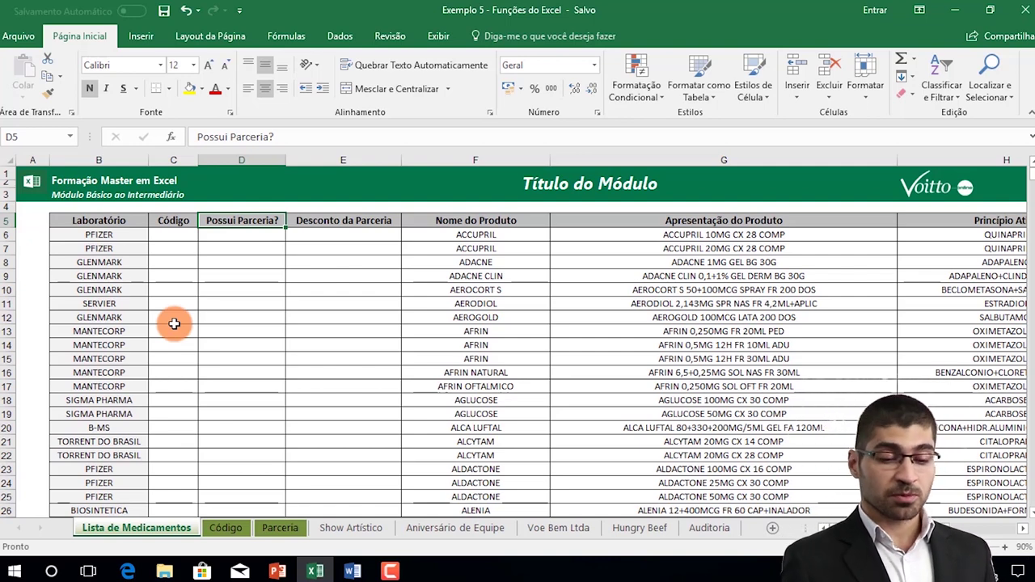
Step: Select the PFIZER cell B6 and Código cell C6, then switch to the Código sheet
click(120, 240)
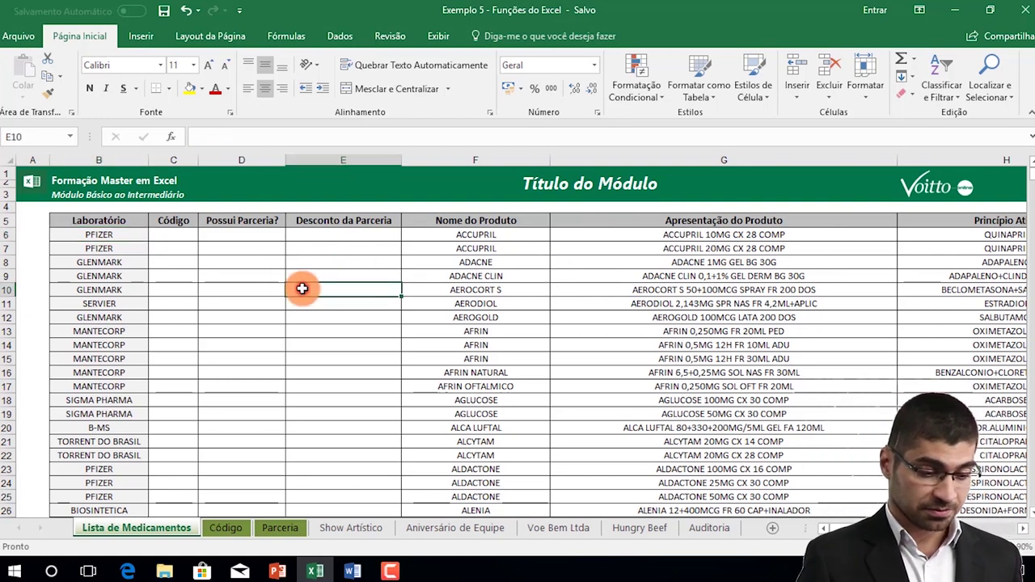
click(175, 319)
click(185, 239)
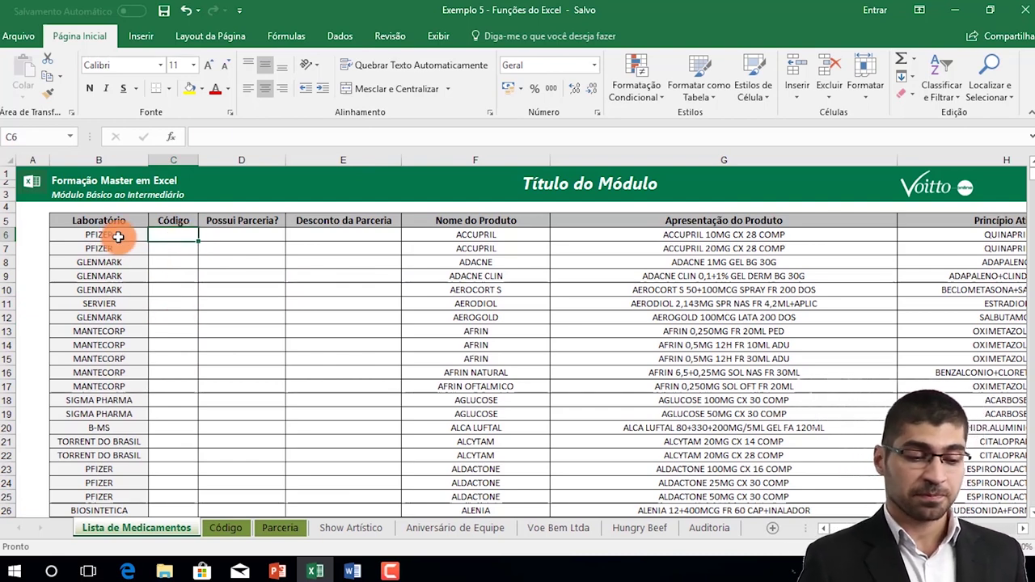
click(113, 234)
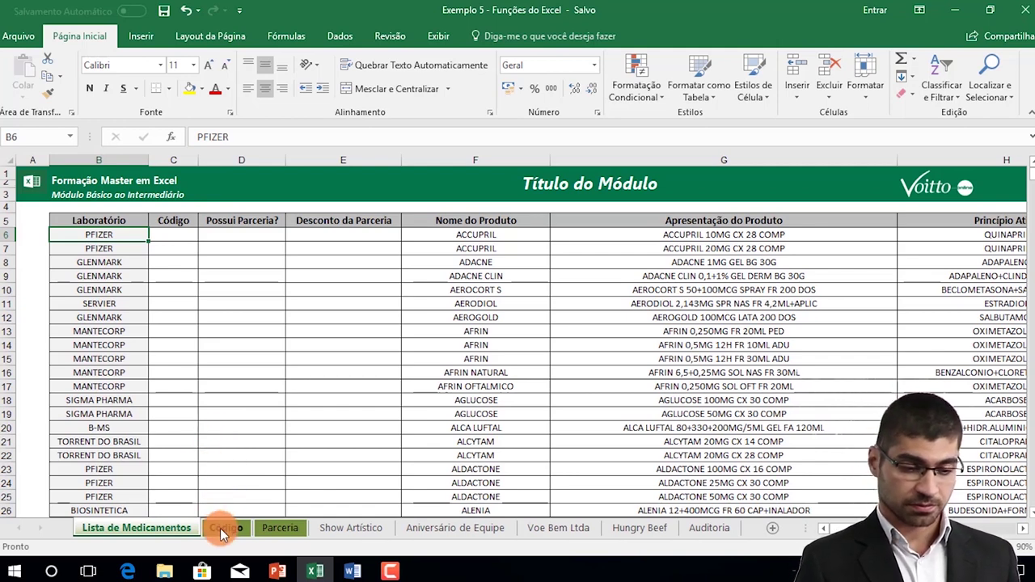
click(223, 530)
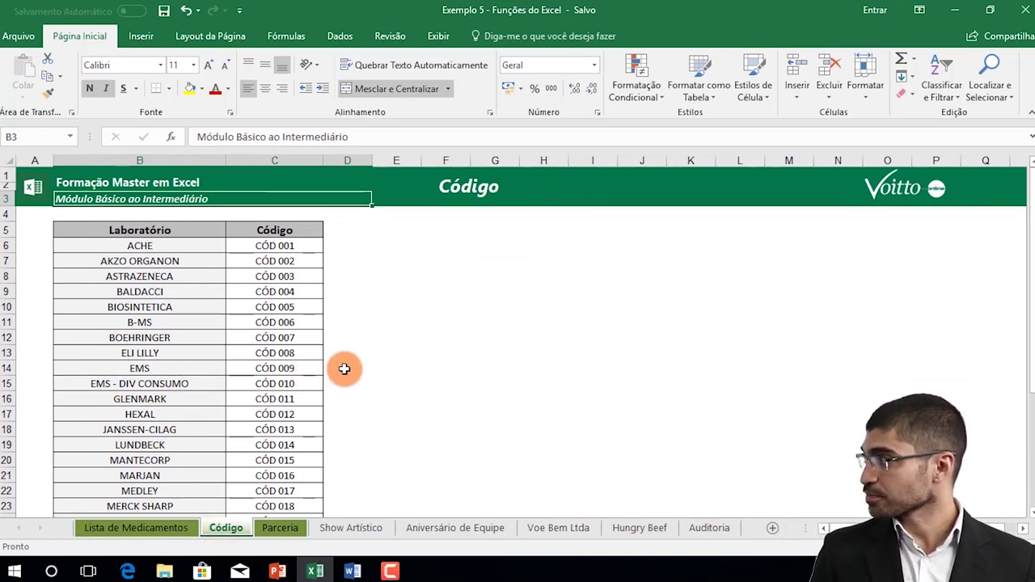
Step: Highlight the Código sheet's laboratory names, then select ASTRAZENECA and code CÓD 001
drag(178, 230, 168, 384)
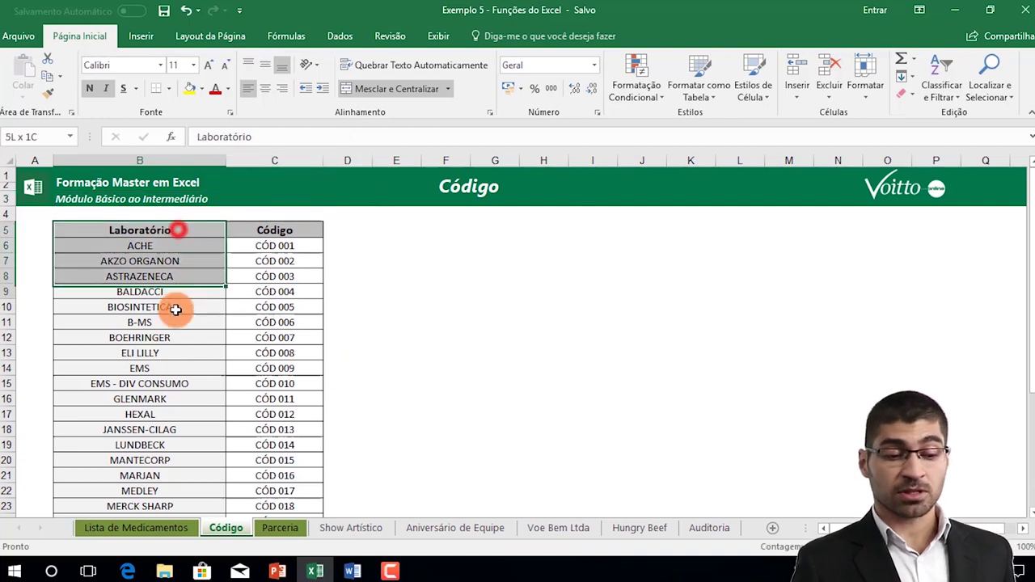
click(159, 275)
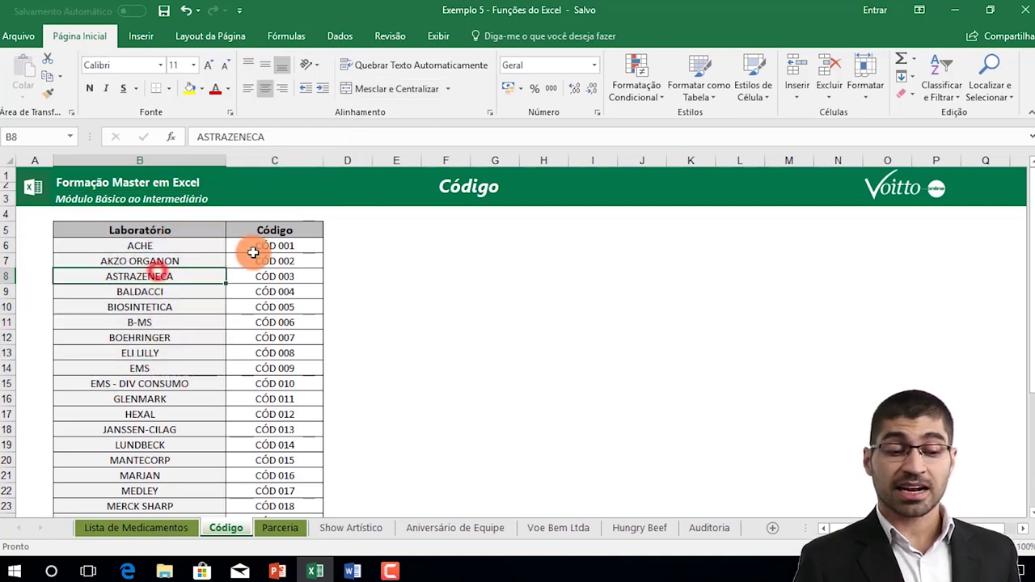
click(253, 252)
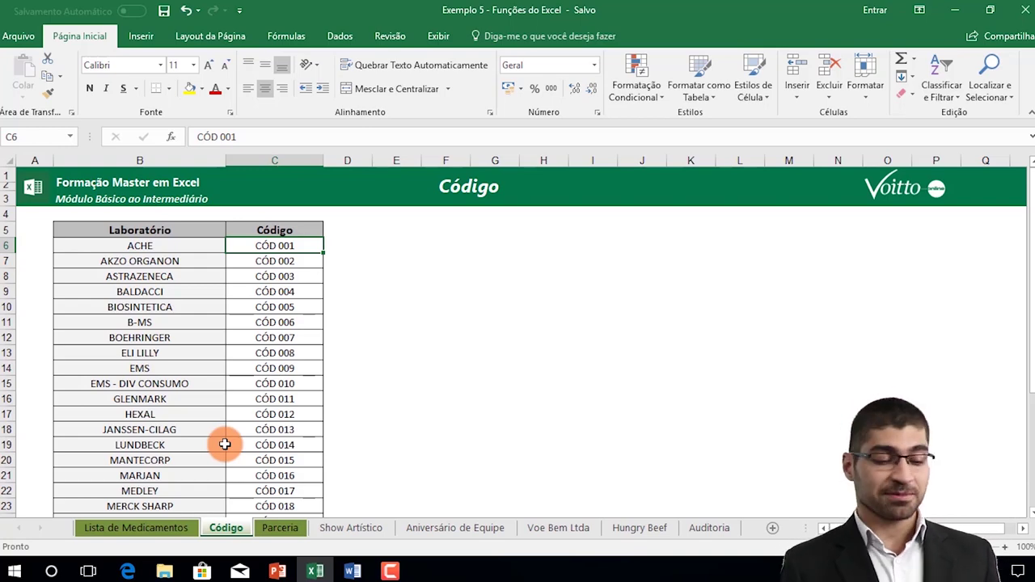
Step: Match GLENMARK in cell B8 of the medication list to its code CÓD 011
click(173, 526)
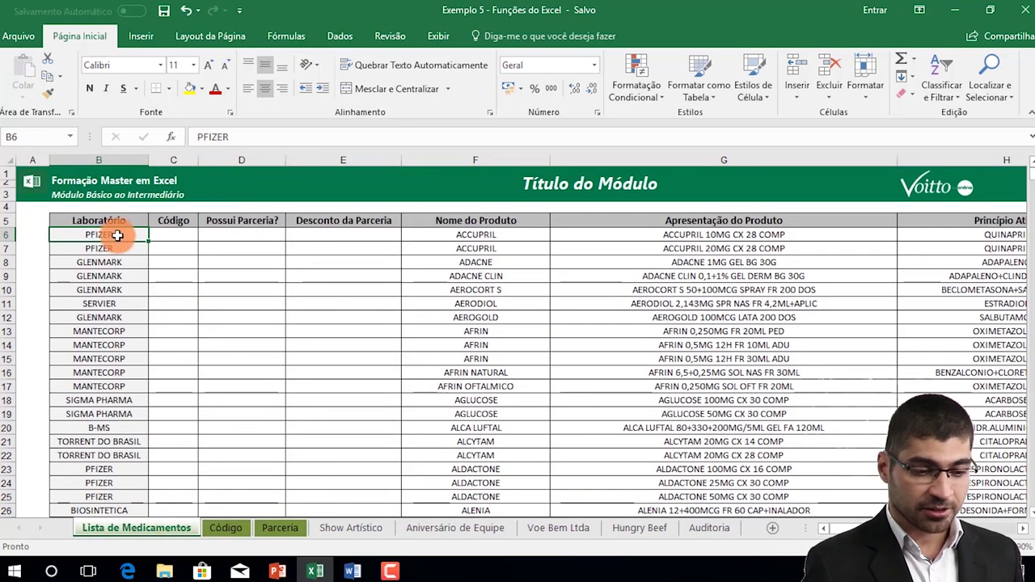
click(124, 263)
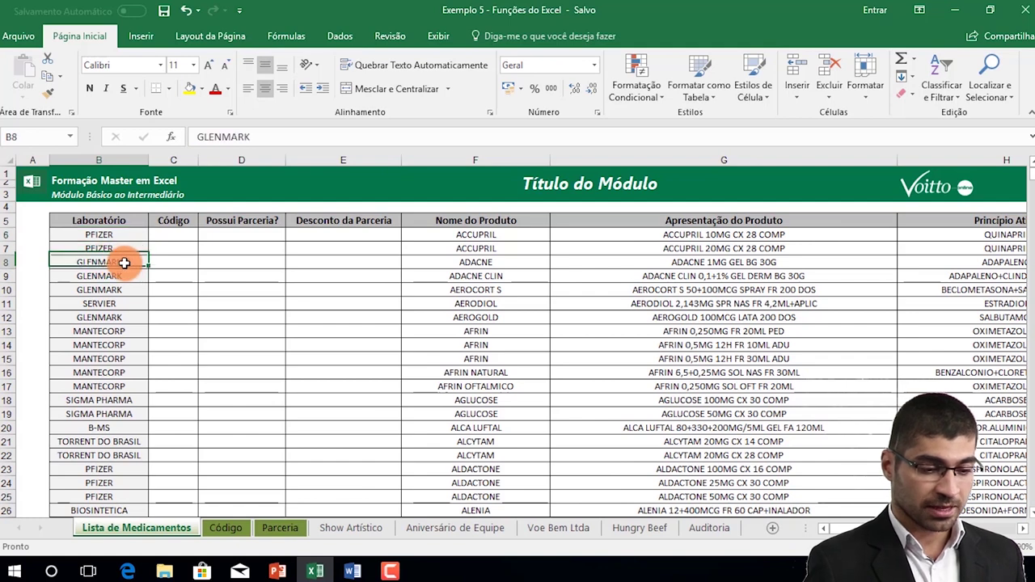
click(230, 527)
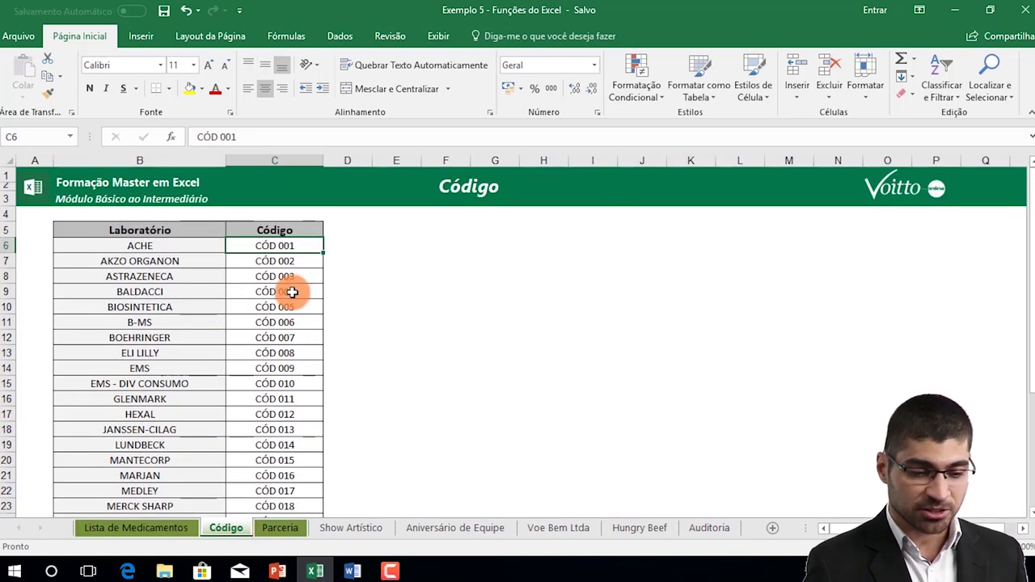
scroll(292, 292, down, 2)
click(302, 312)
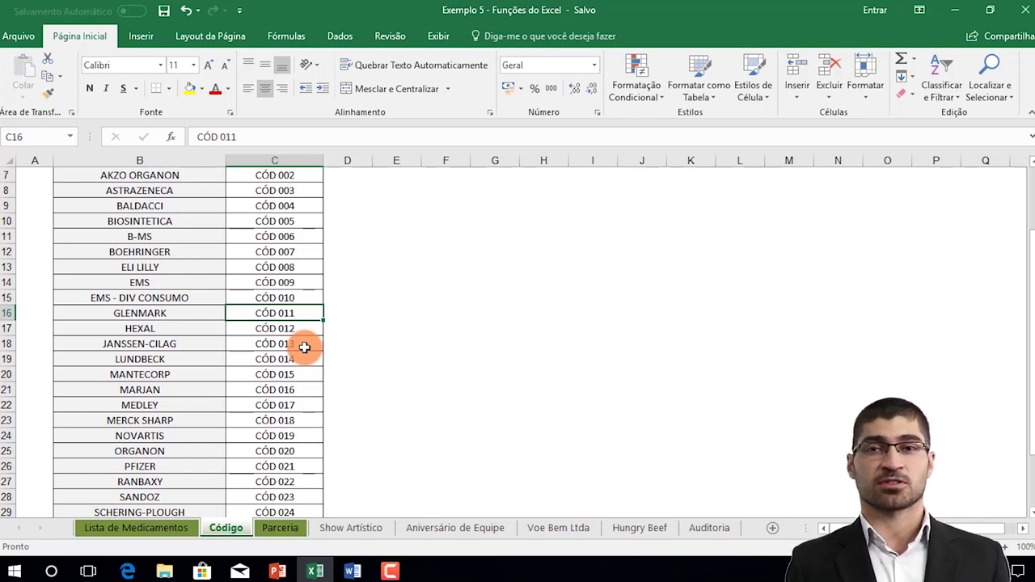
scroll(300, 344, up, 1)
scroll(300, 345, up, 1)
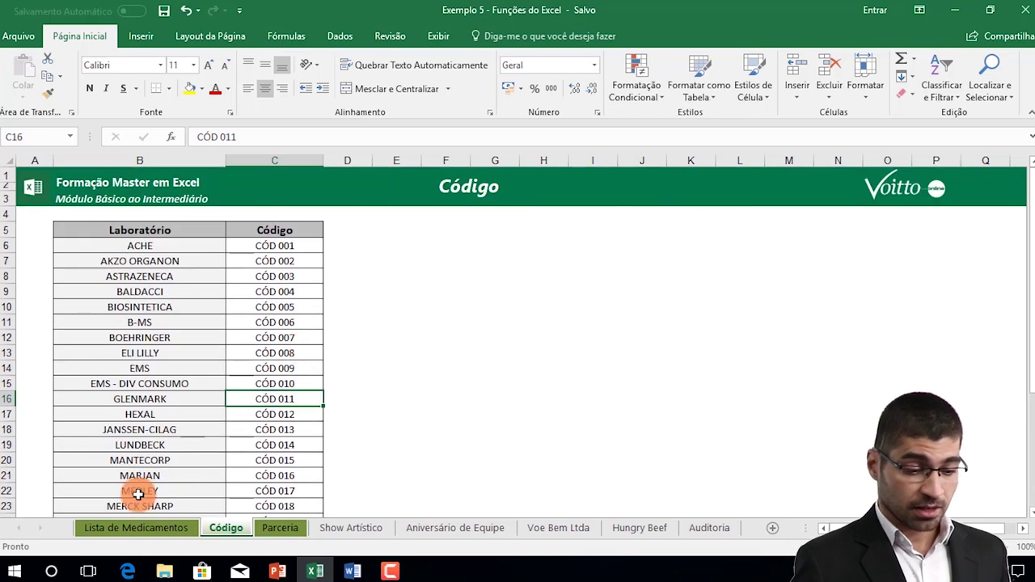
Step: Review the blank Possui Parceria? and Código cells, then select CÓD 027 on the Parceria sheet
click(162, 528)
drag(243, 240, 243, 275)
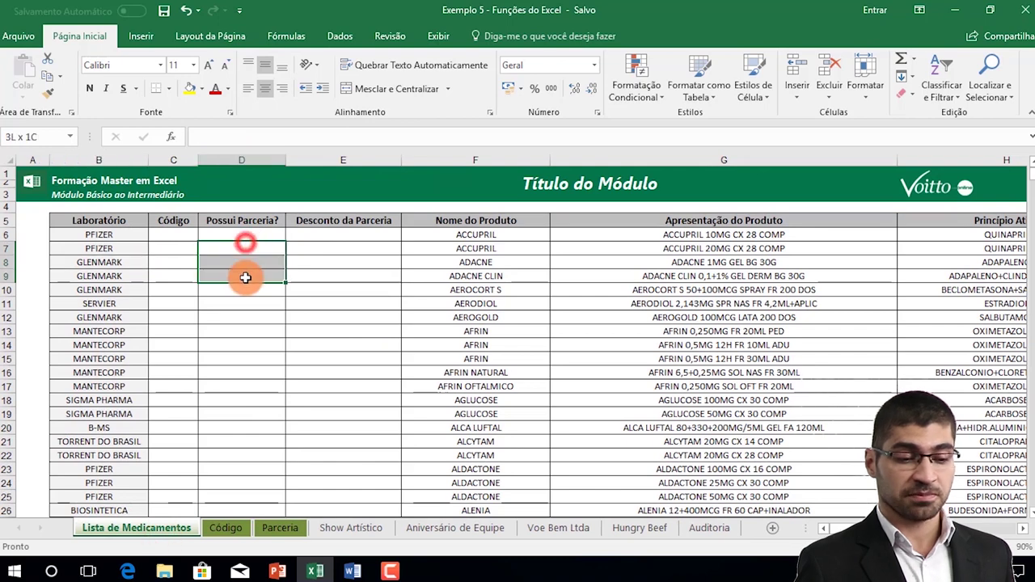
drag(171, 240, 168, 396)
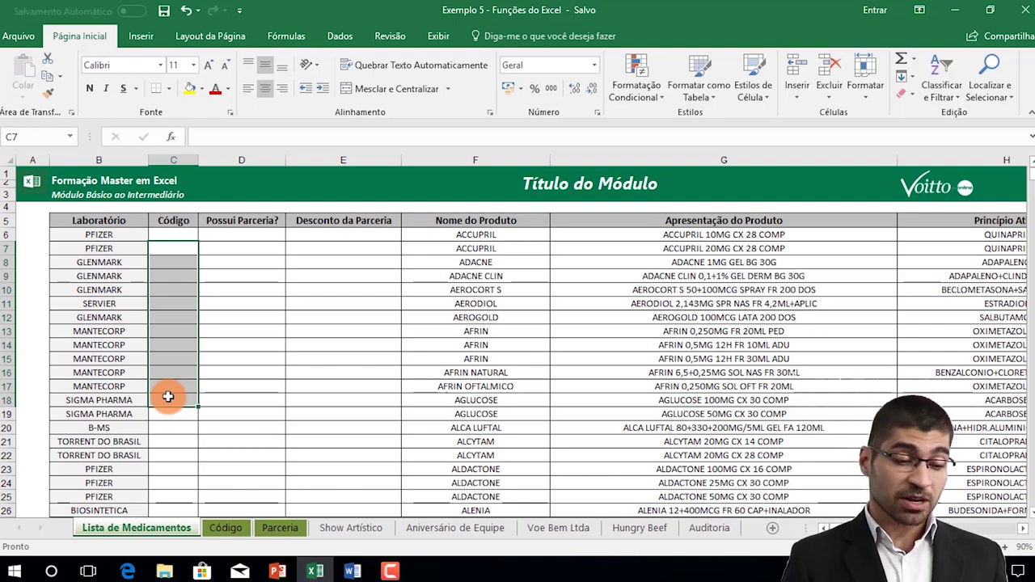
click(209, 263)
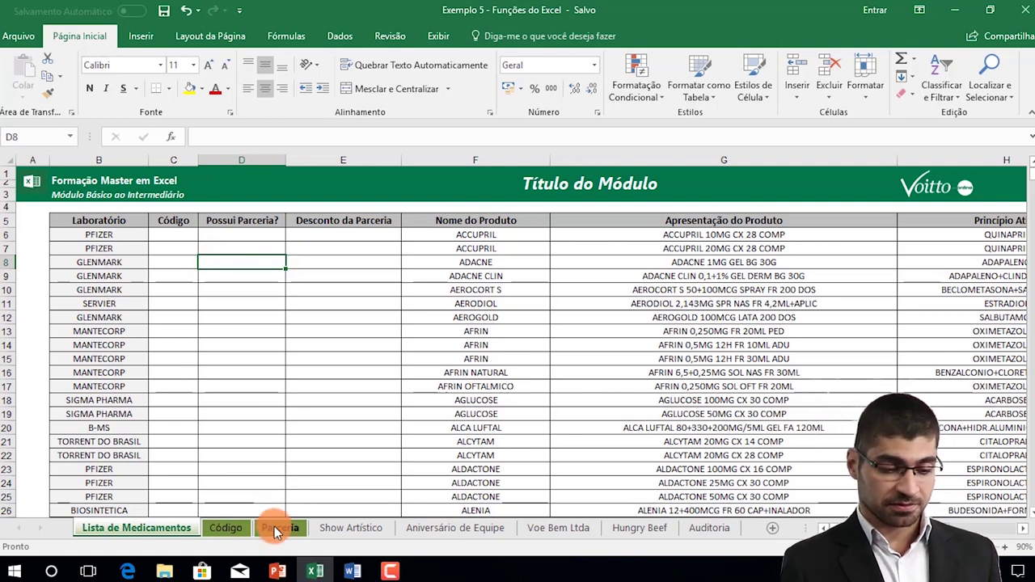
click(275, 521)
click(168, 256)
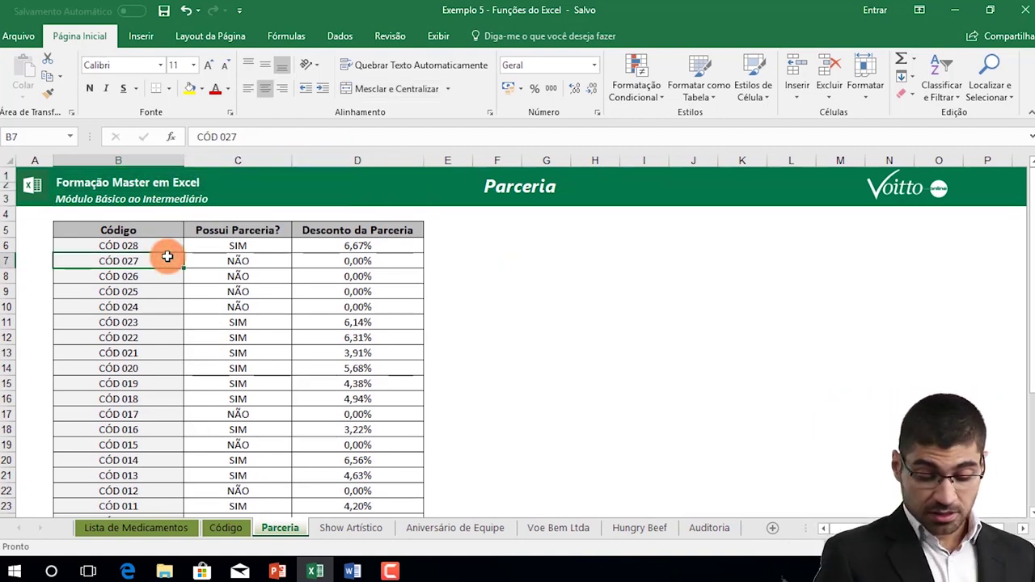
Step: Check CÓD 027's partnership value NÃO and discount, then go back to cell C6 of the list
key(Right)
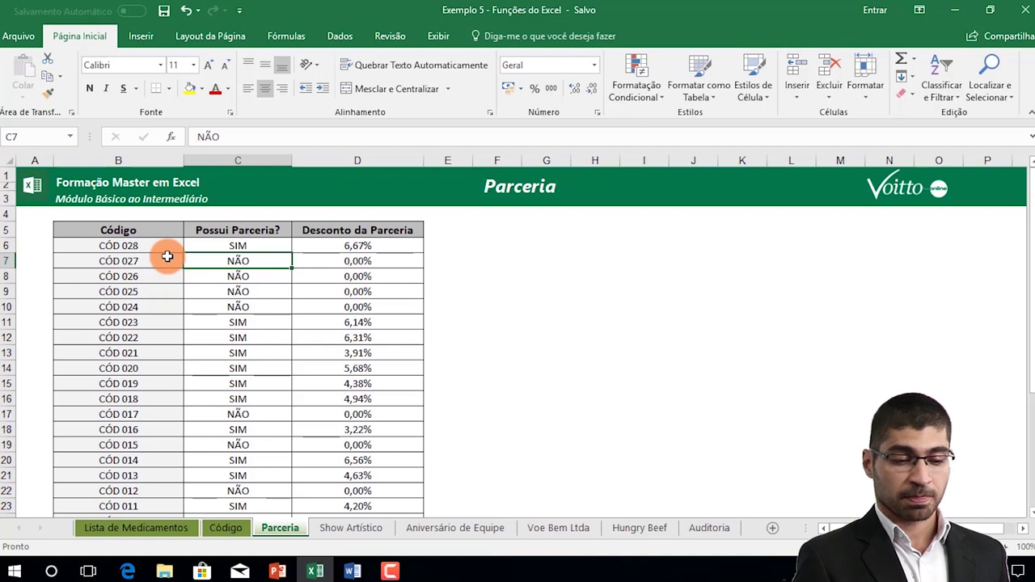
key(Right)
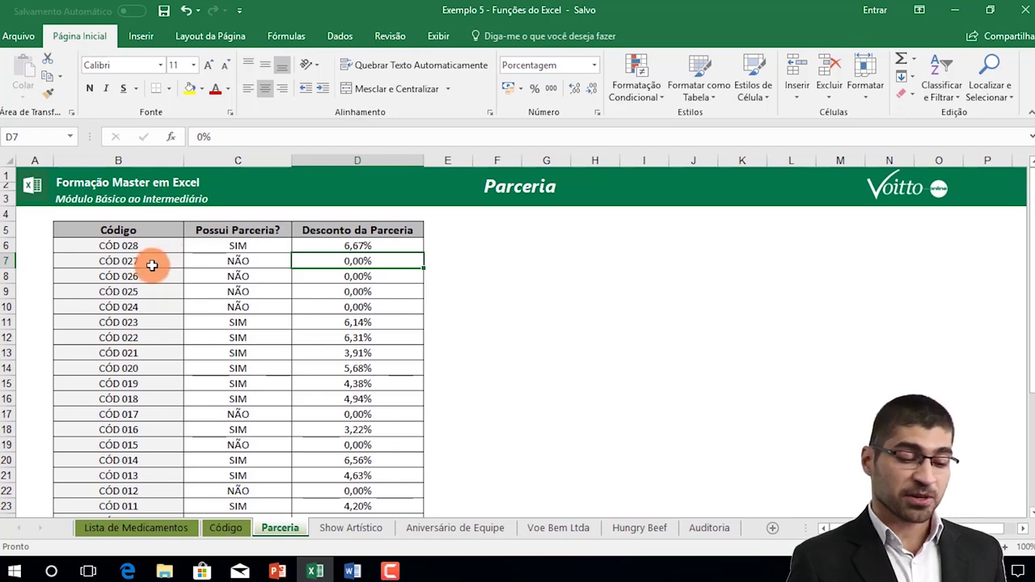
click(142, 528)
click(174, 234)
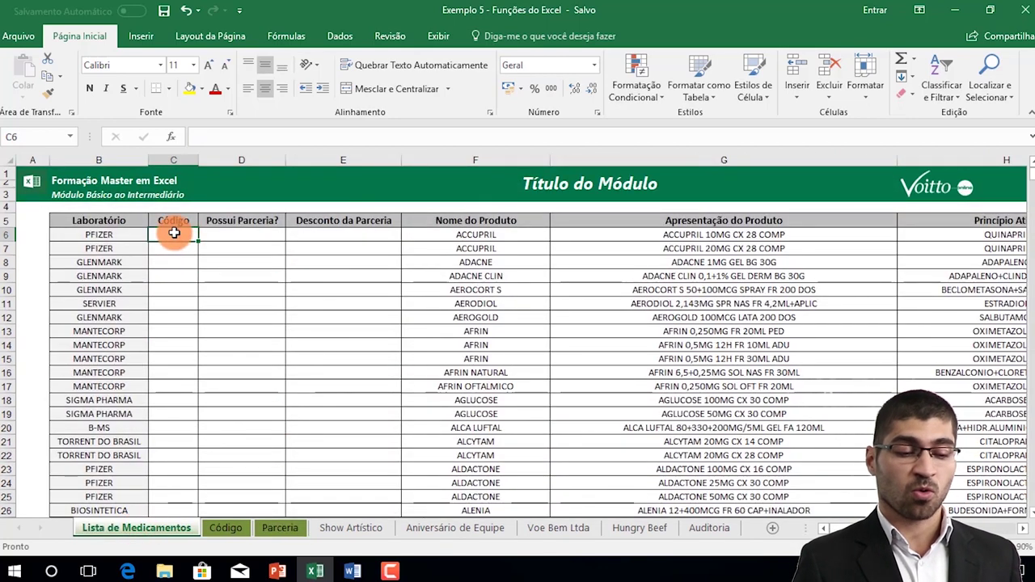
drag(174, 233, 177, 356)
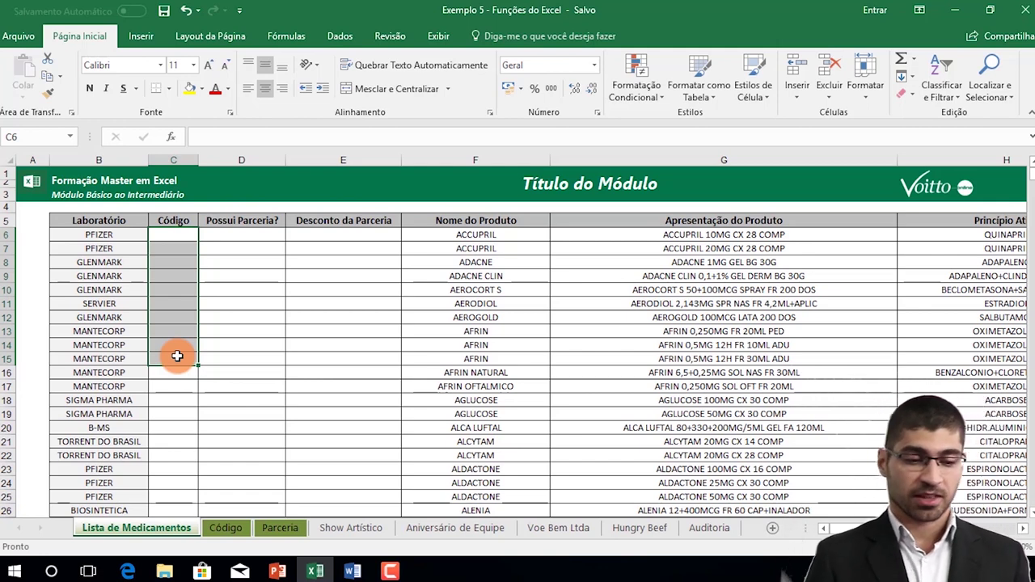
click(203, 288)
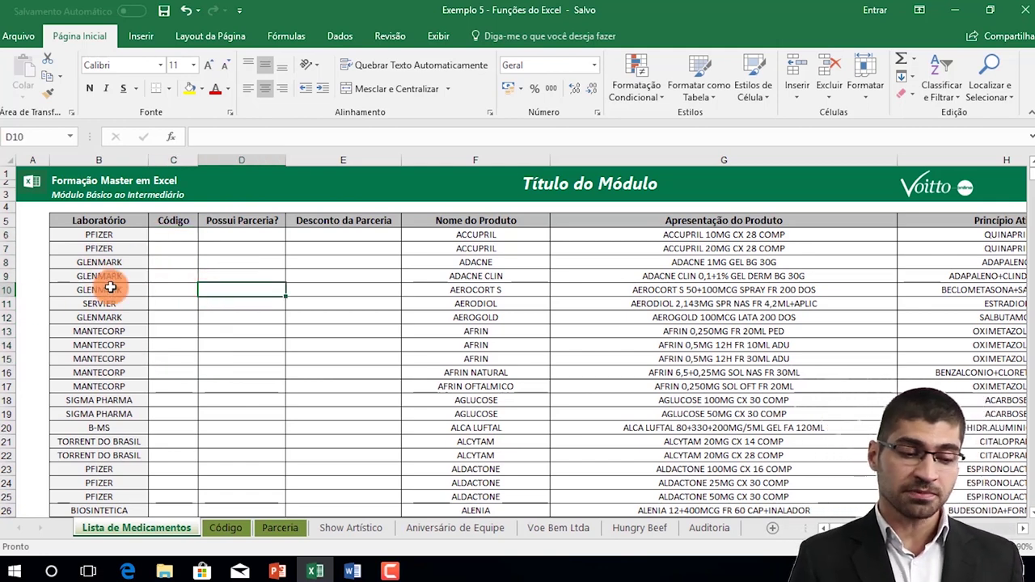
click(101, 235)
click(102, 266)
click(105, 249)
click(109, 234)
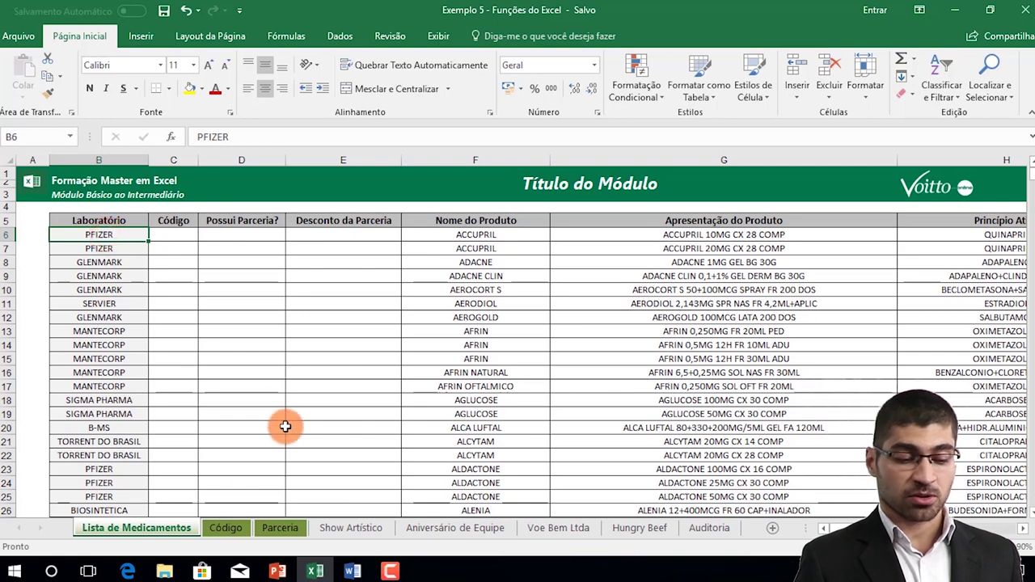
Step: Select the Código sheet's Laboratório/Código table and browse the ACHE, AKZO ORGANON and BOEHRINGER entries
click(226, 528)
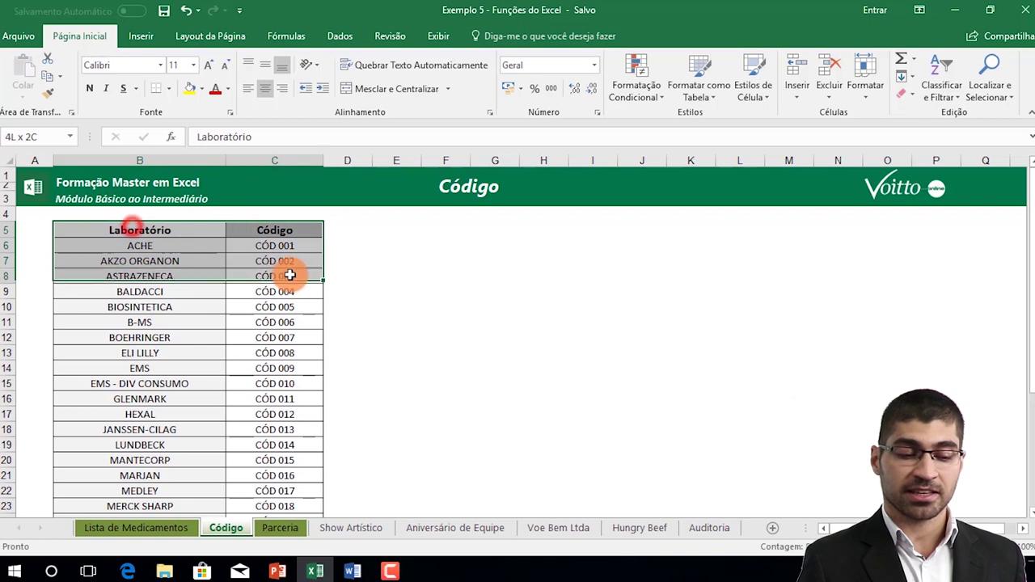
drag(131, 227, 275, 398)
click(173, 256)
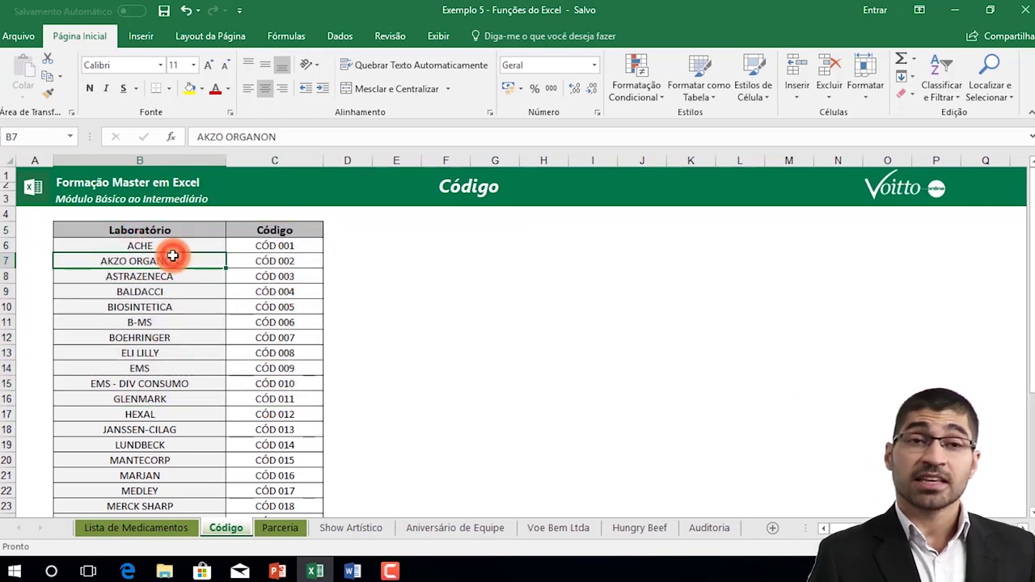
key(Up)
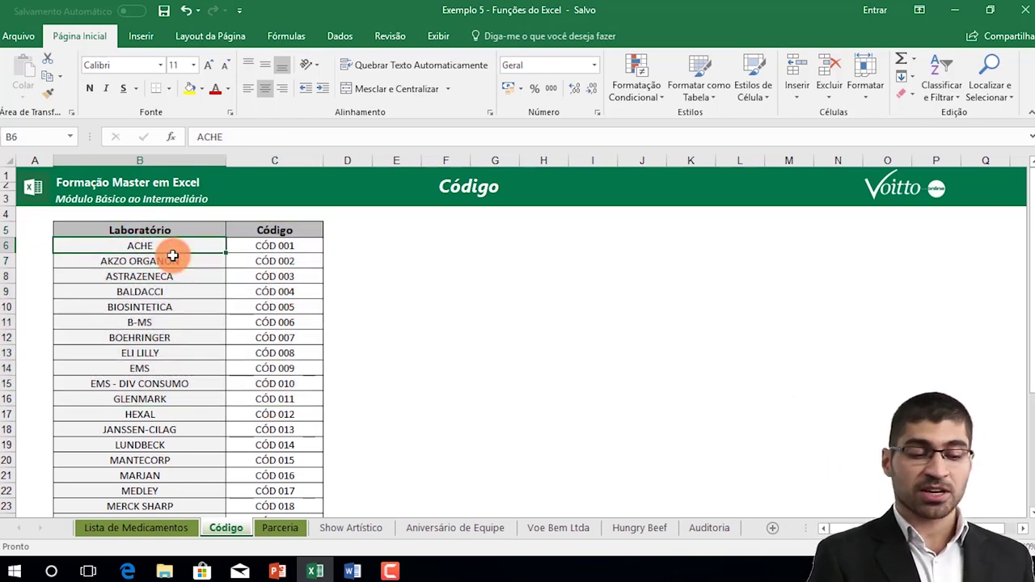
key(Up)
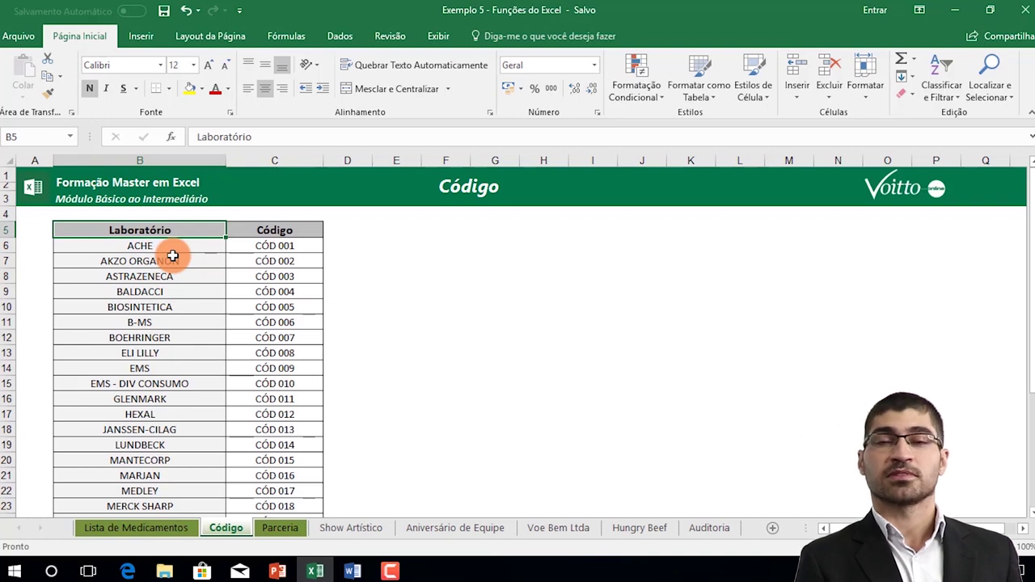
key(Down)
key(Down)
key(Down)
key(Down)
key(Down)
key(Down)
key(Down)
key(Down)
key(Down)
key(Down)
key(Down)
key(Down)
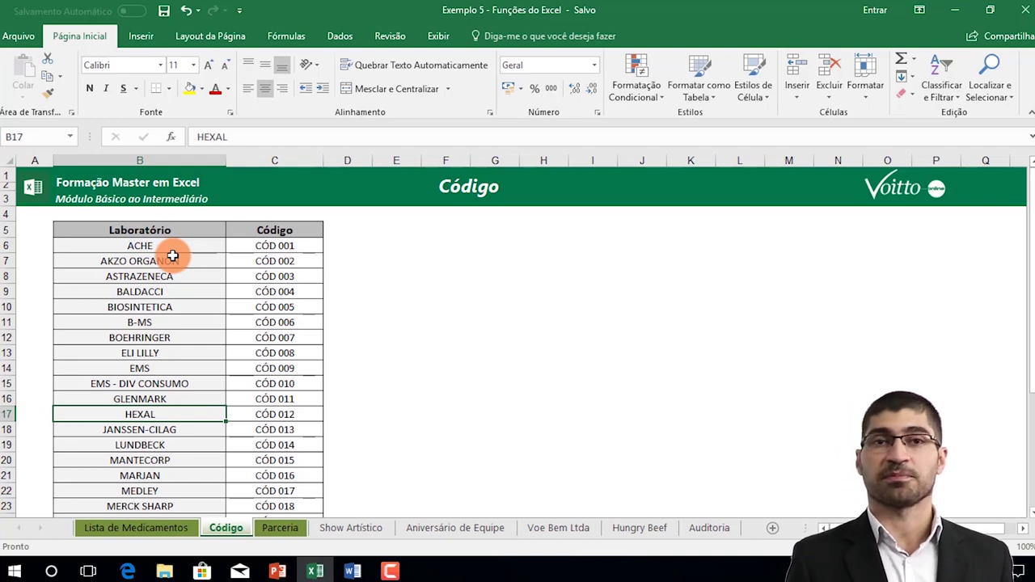
Step: Look up the codes for HEXAL (CÓD 012) and ELI LILLY (CÓD 008), then return to the medication list
key(Right)
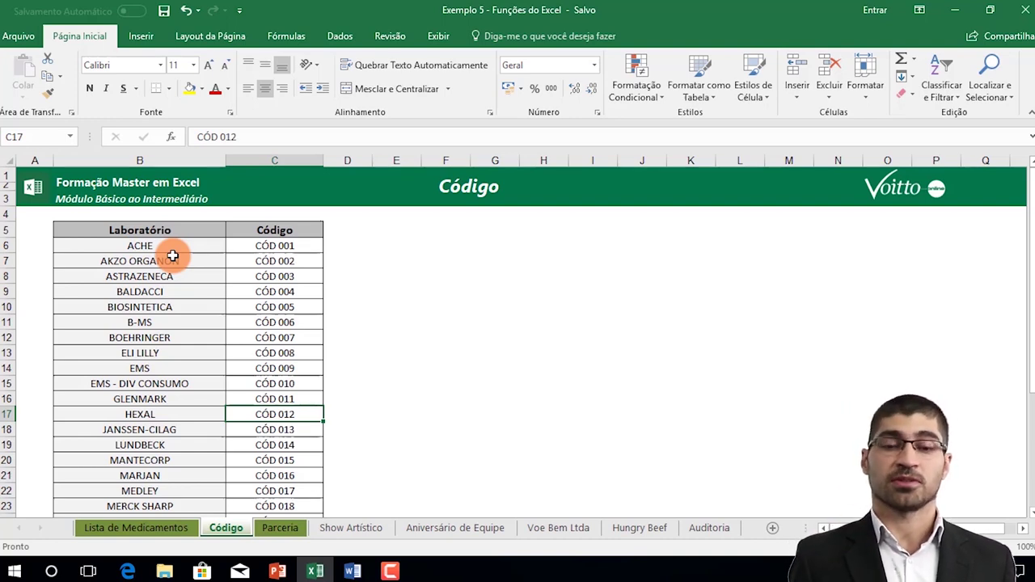
key(Left)
key(Up)
key(Up)
key(Up)
key(Up)
key(Up)
key(Up)
key(Up)
key(Up)
key(Up)
key(Down)
key(Down)
key(Down)
key(Down)
key(Down)
key(Down)
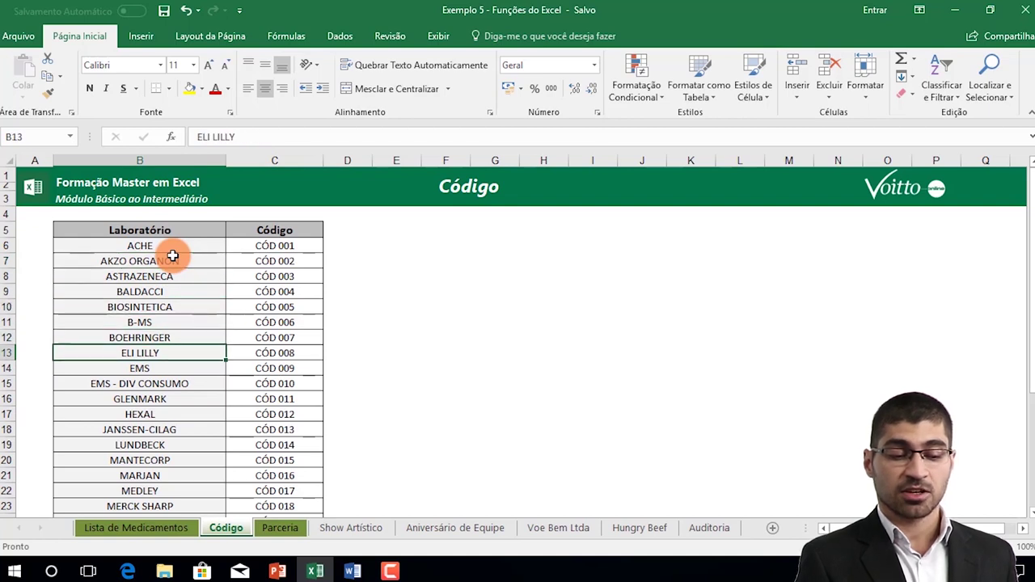
key(Right)
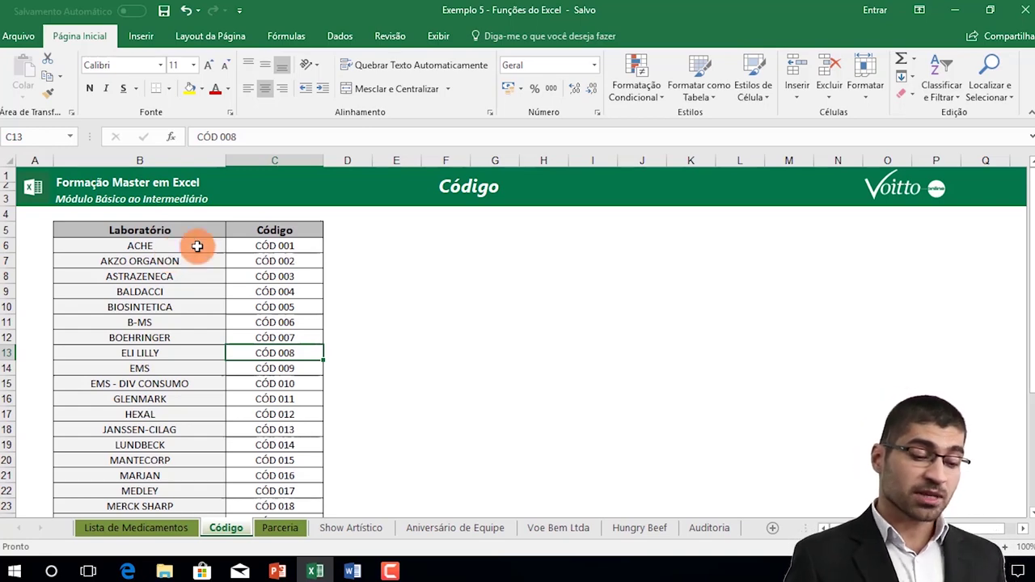
click(182, 535)
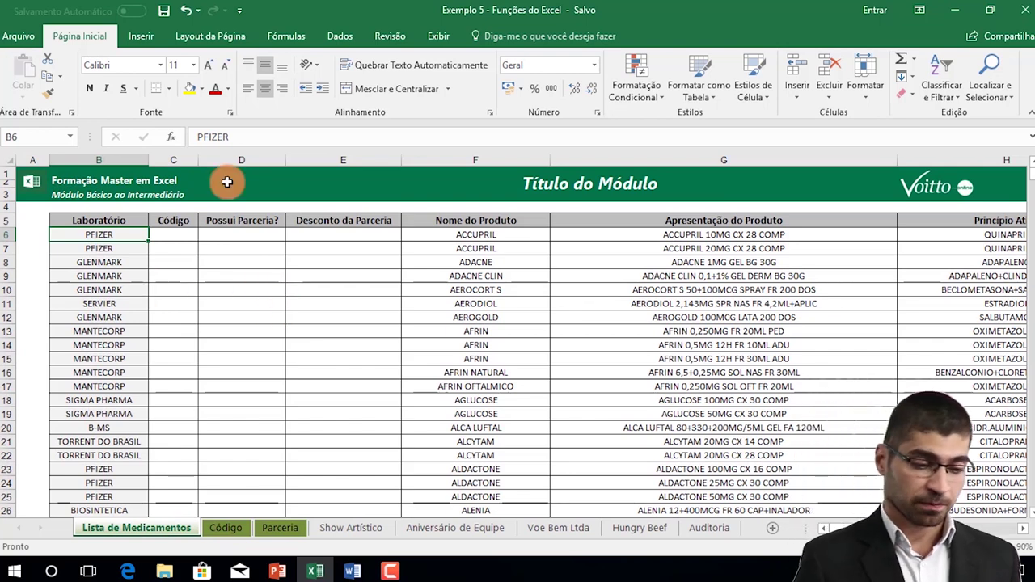
Step: Enter =PROCV(B6; in cell C6, using laboratory B6 as the lookup value
click(169, 239)
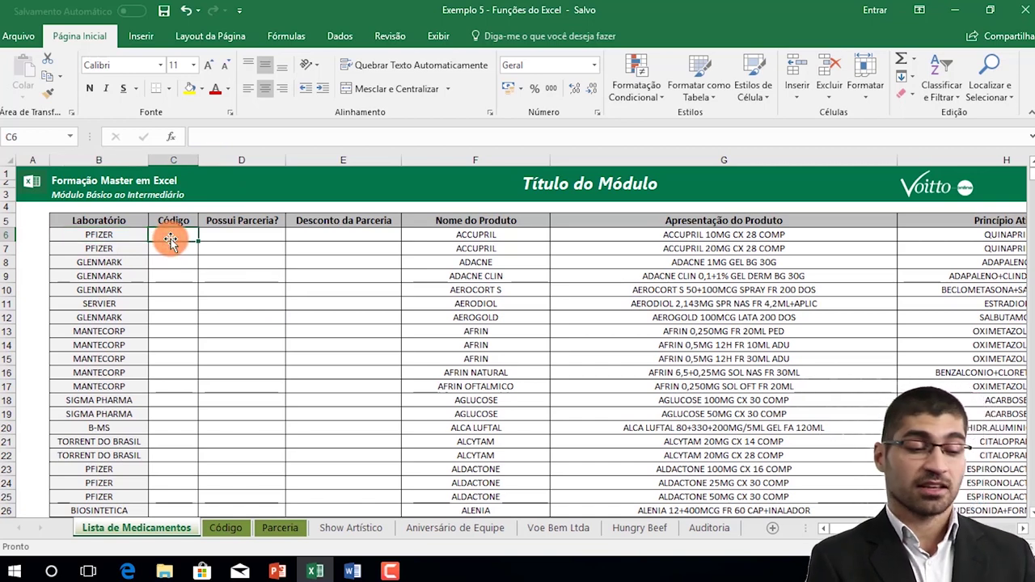
text(=pro)
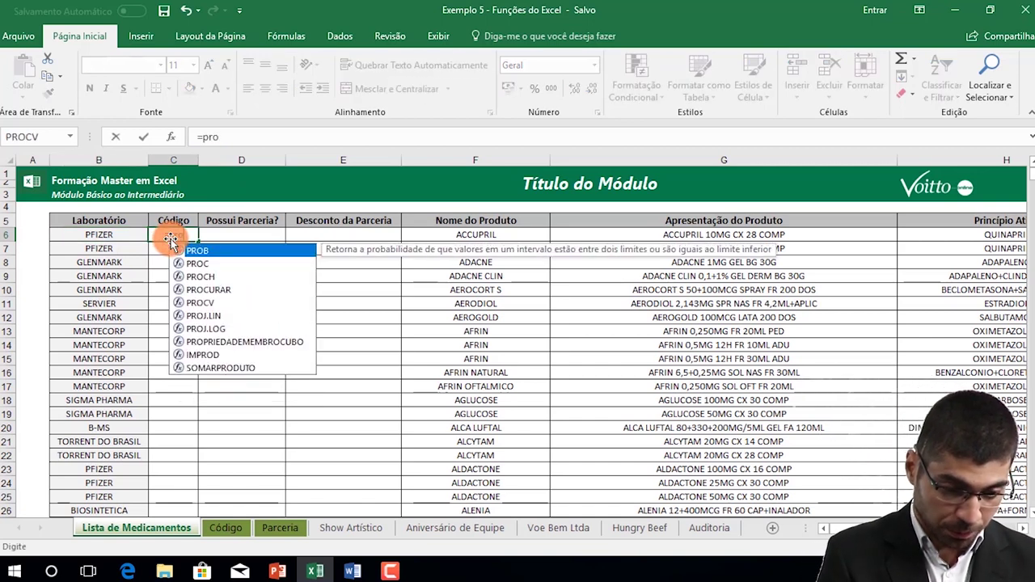
text(cv)
key(Tab)
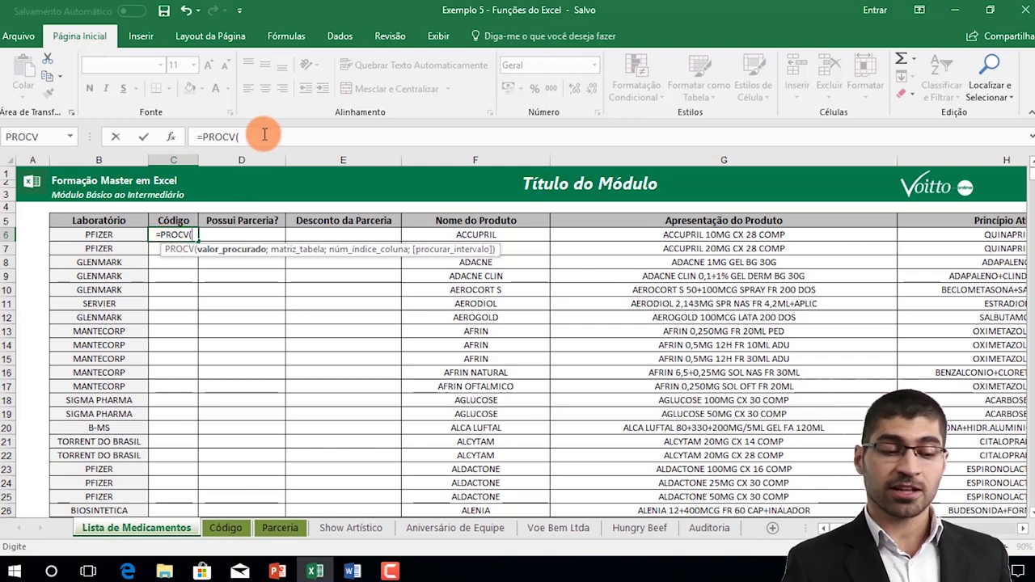
click(97, 237)
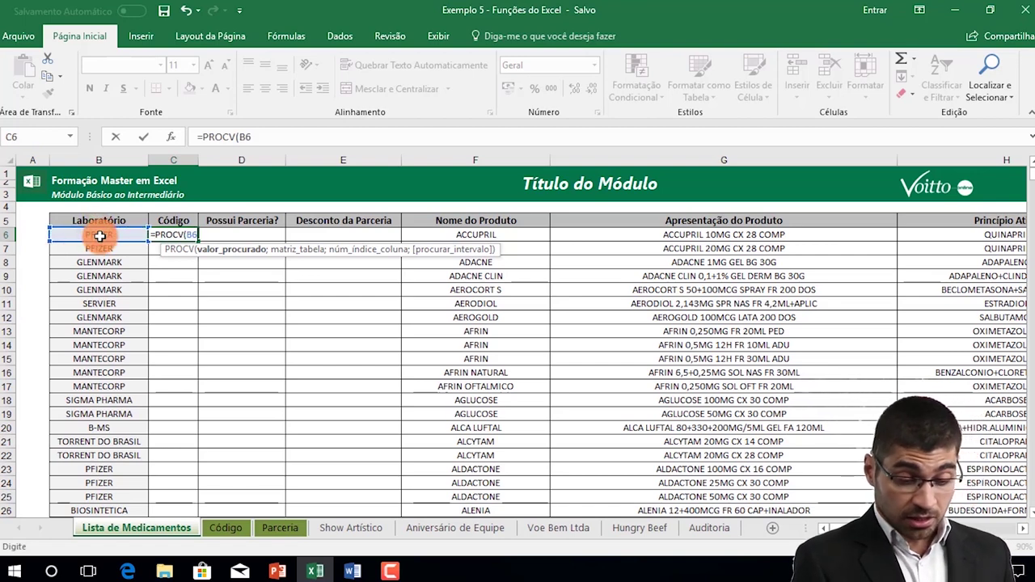
text(;)
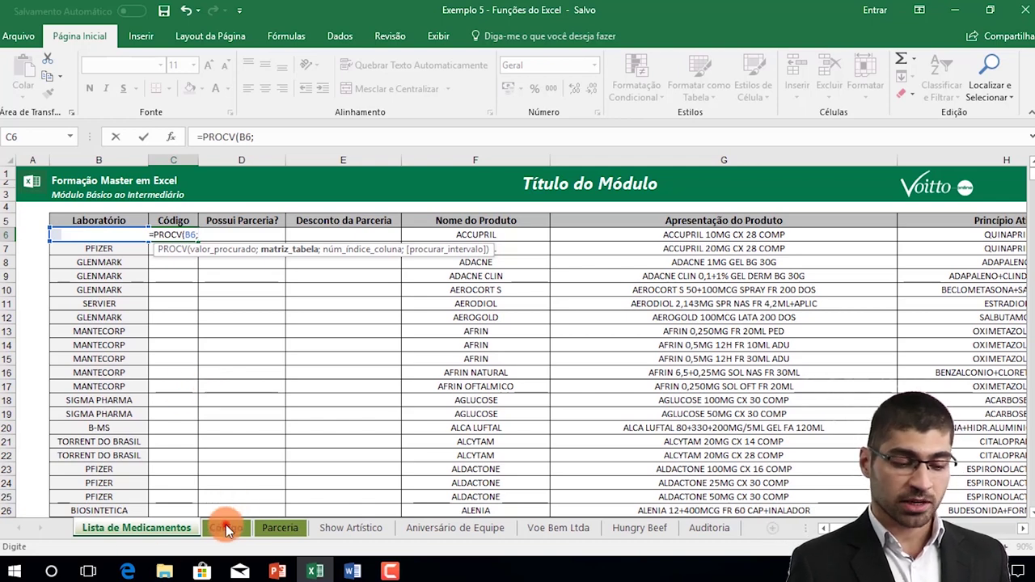
Step: Set the formula's table range to Código!B6:C33, followed by a semicolon separator
click(227, 528)
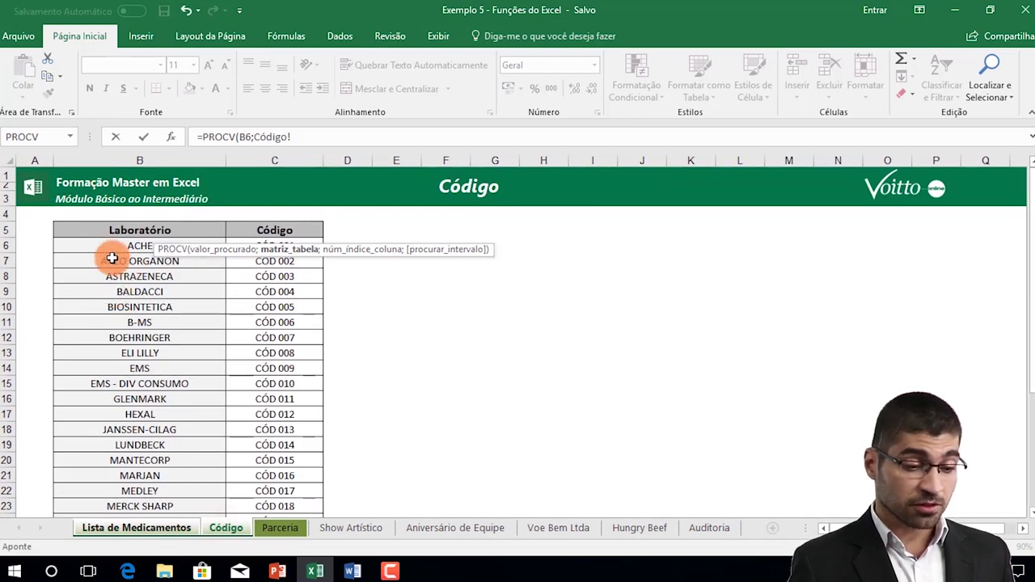
click(87, 243)
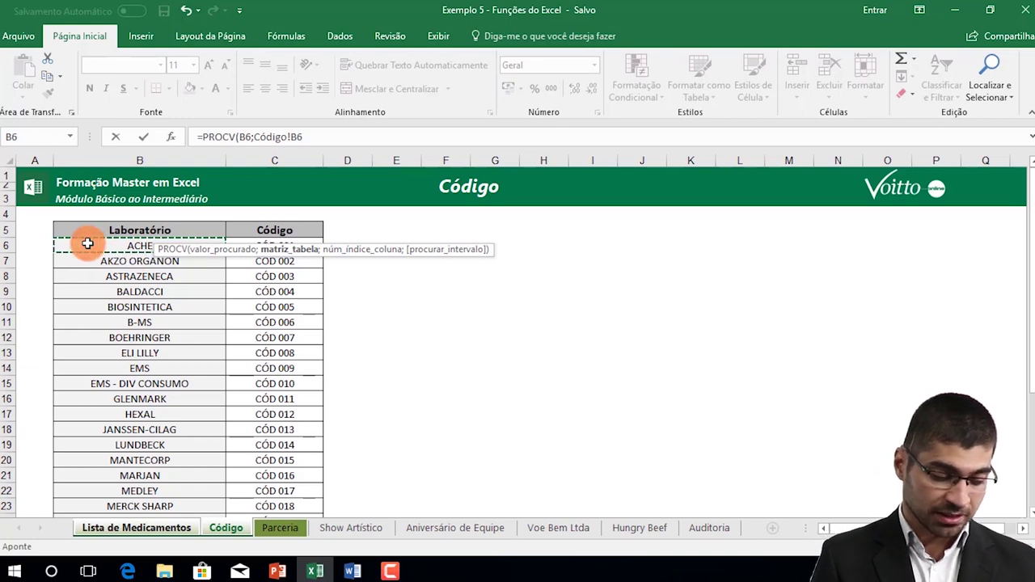
key(shift+Right)
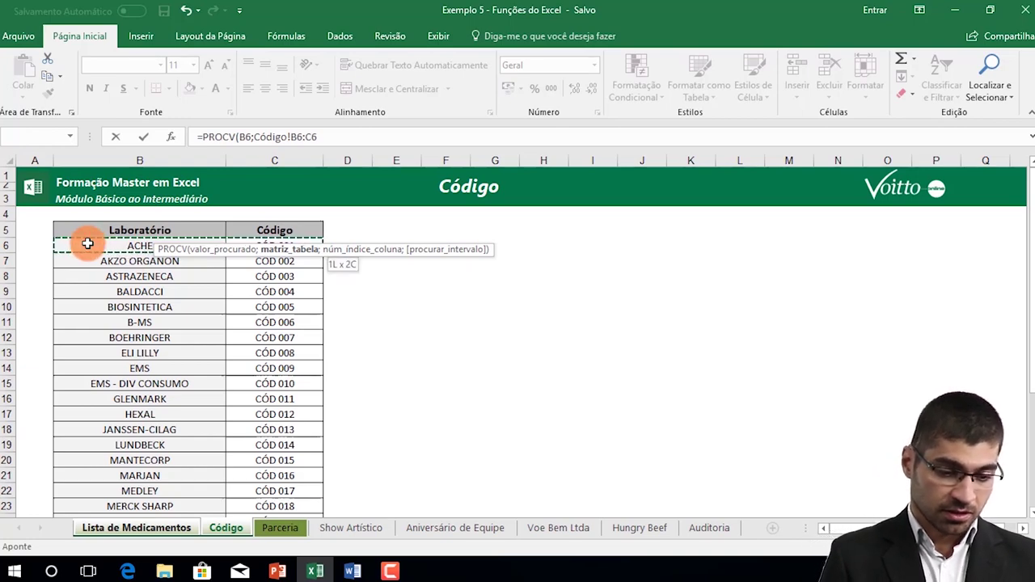
key(ctrl+shift+Down)
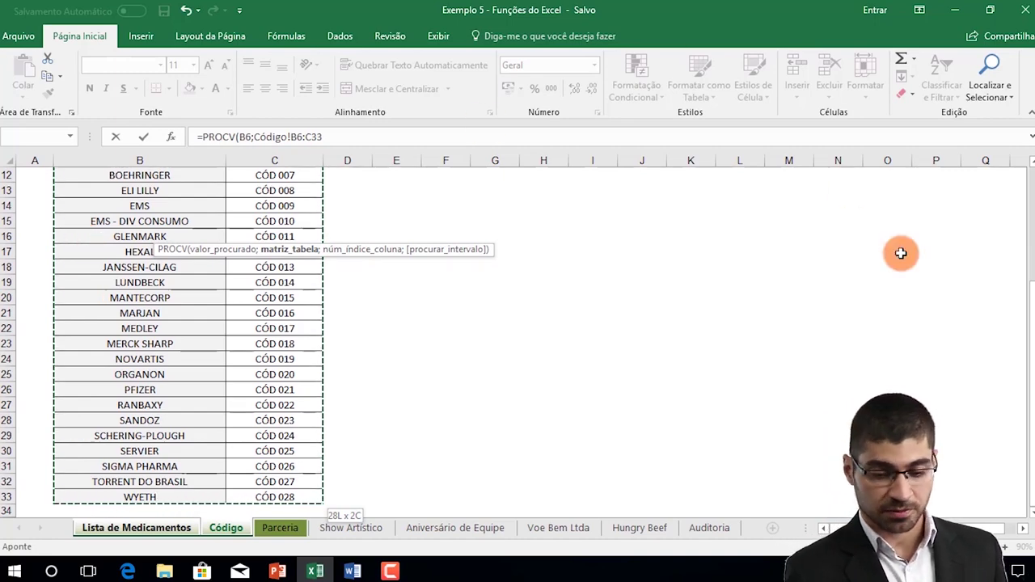
drag(1028, 300, 1030, 170)
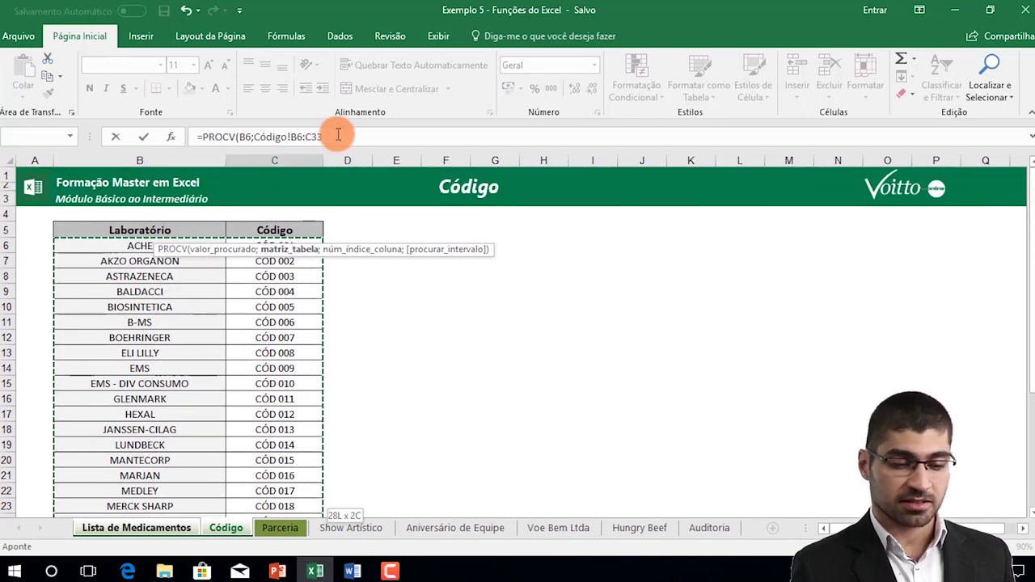
click(338, 135)
text(;)
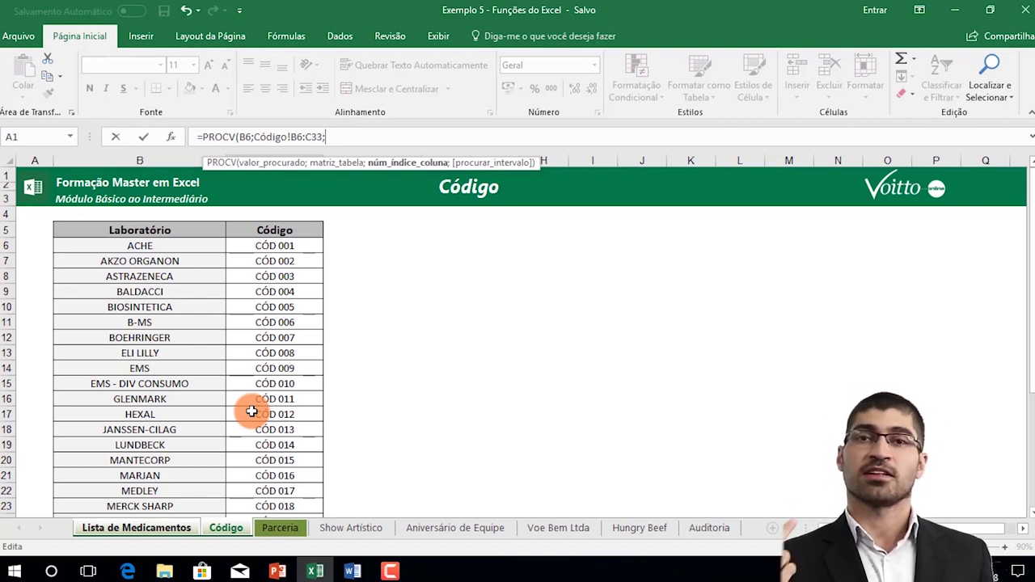
Step: Finish the formula as =PROCV(B6;Código!B6:C33;2;FALSO) for an exact-match lookup
text(2)
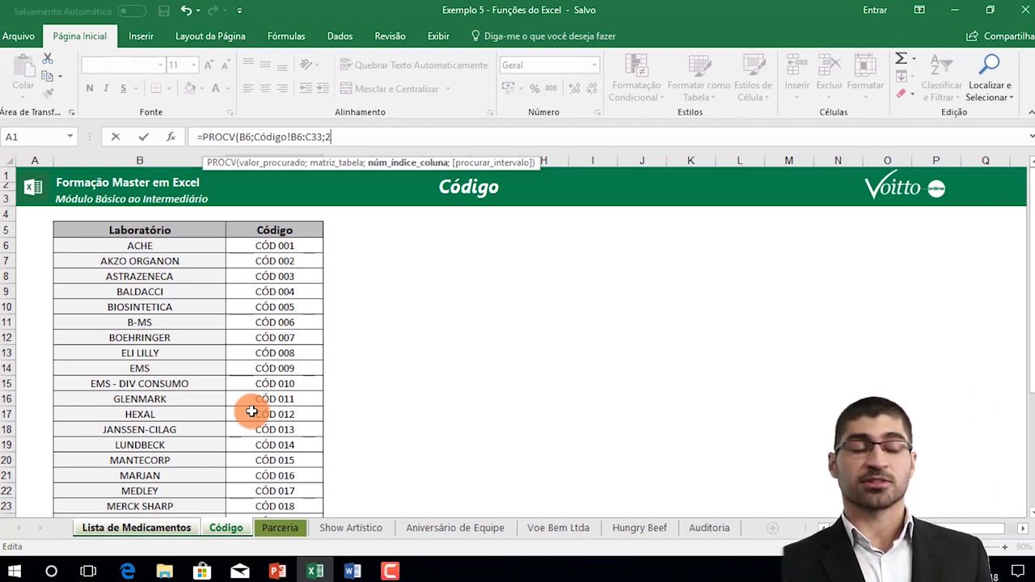
text(;)
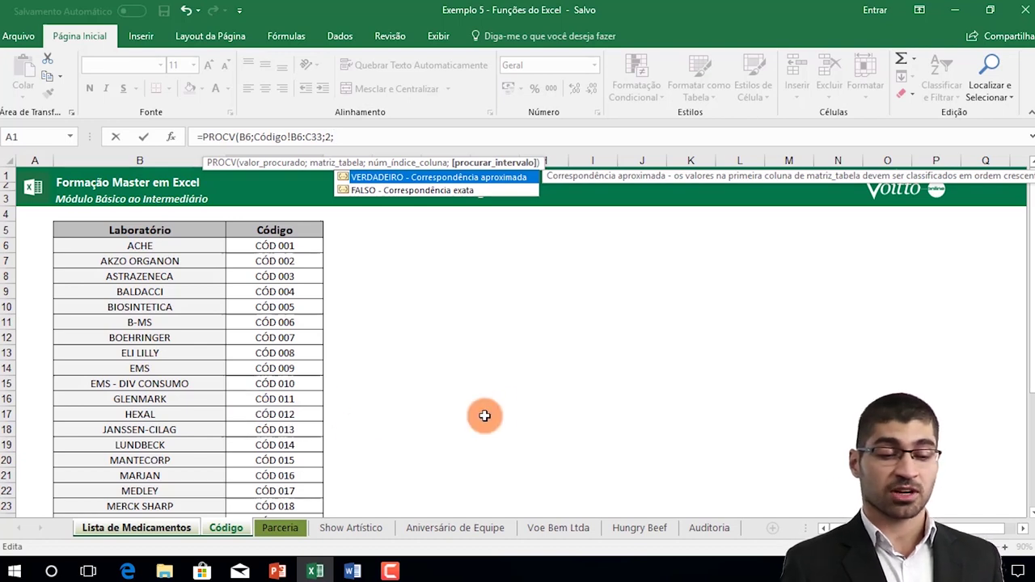
double_click(419, 192)
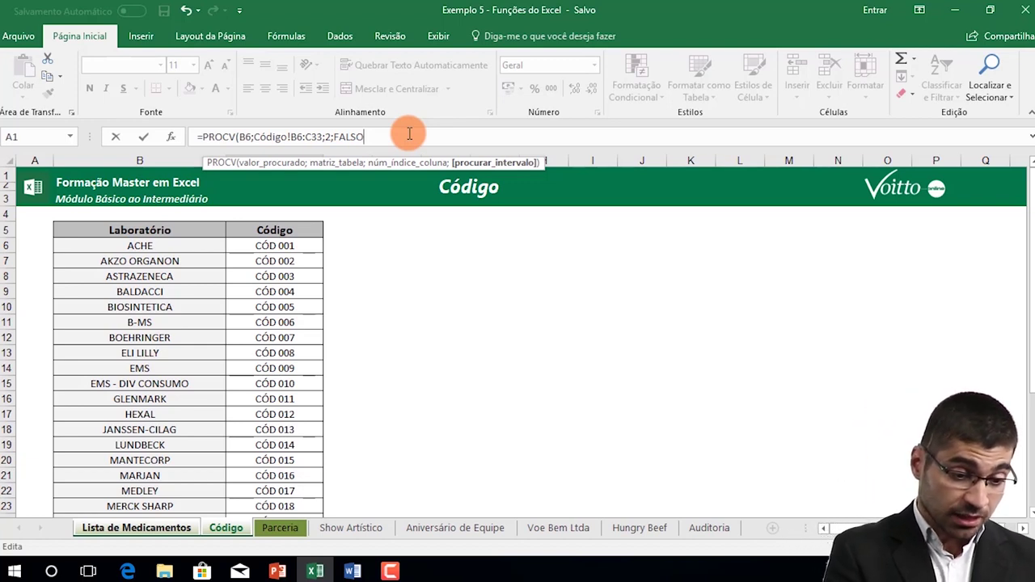
text())
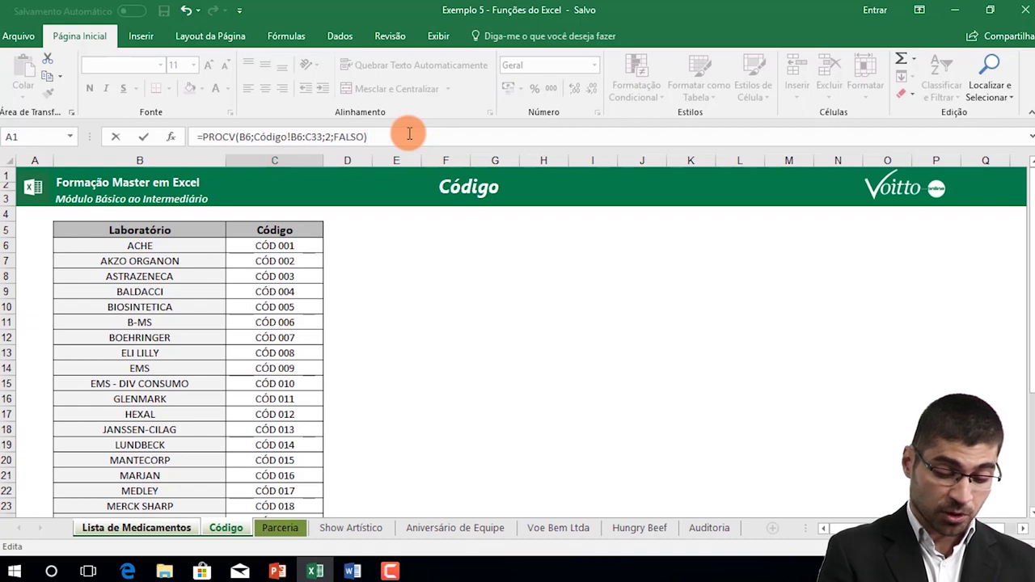
Step: Make C6's lookup range absolute as Código!$B$6:$C$33 with F4
key(Return)
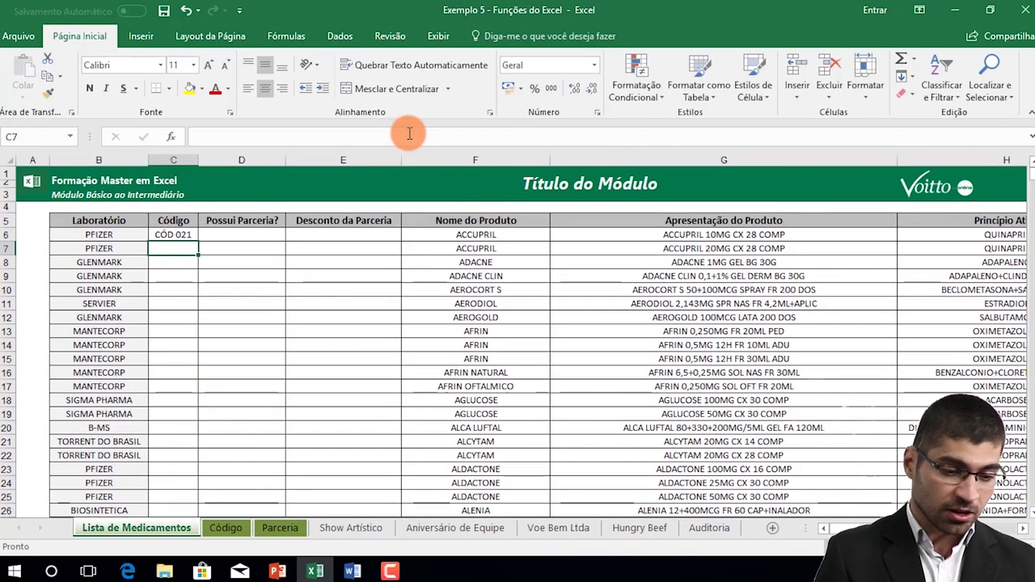
click(189, 235)
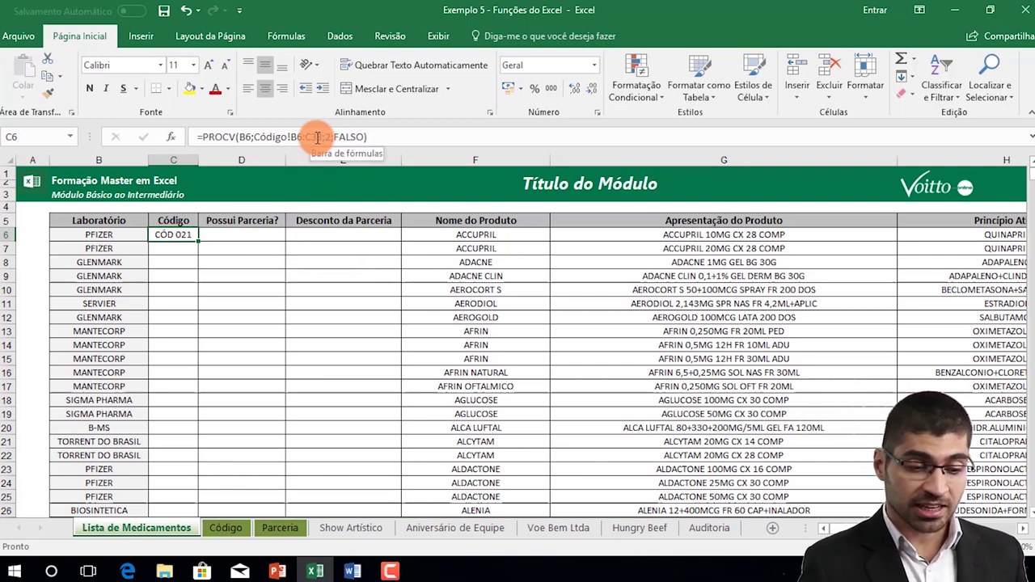
drag(320, 138, 292, 138)
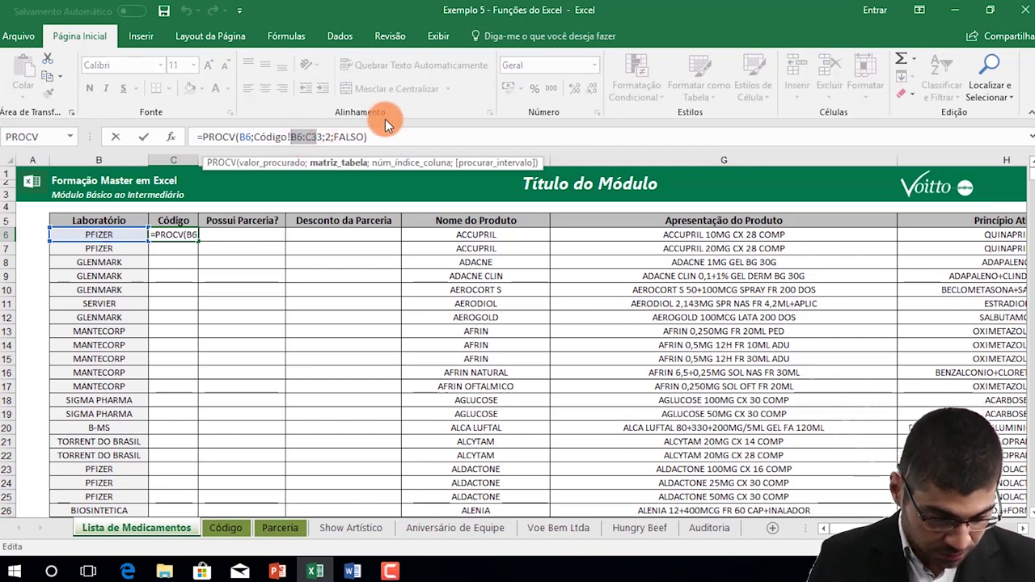
key(F4)
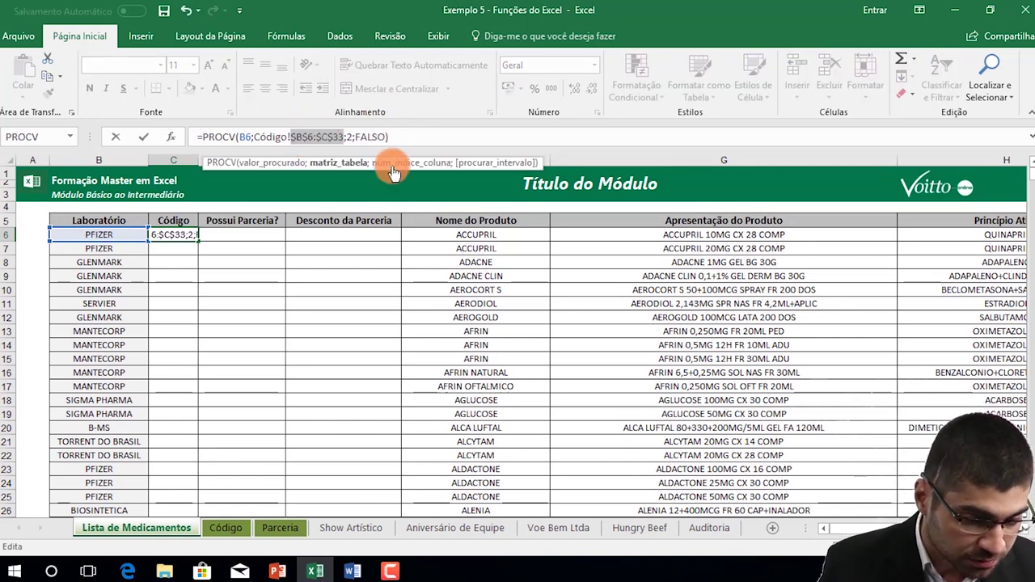
key(Return)
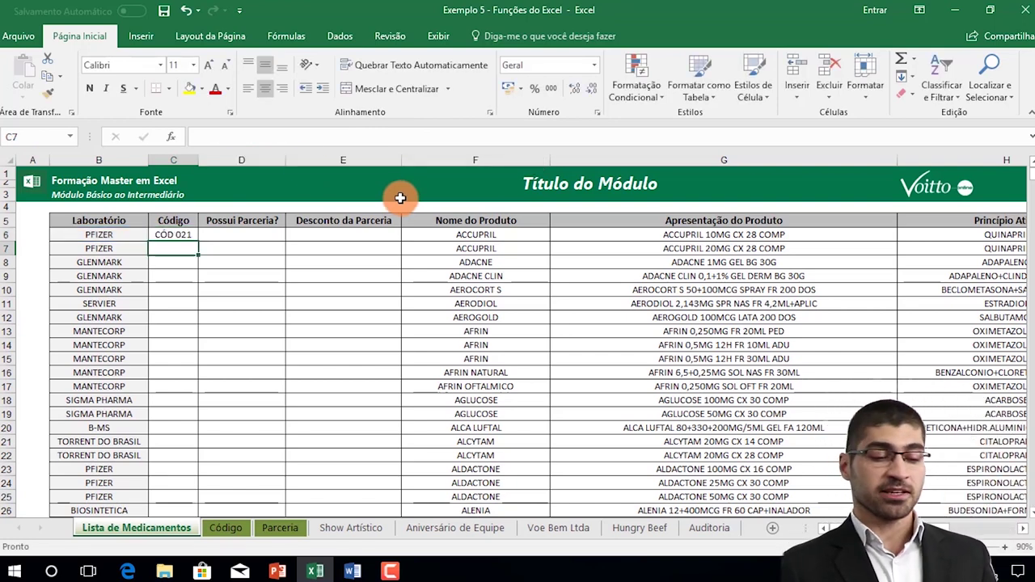
Step: Fill the PROCV formula down the Código column and check the copy in row 12
click(189, 234)
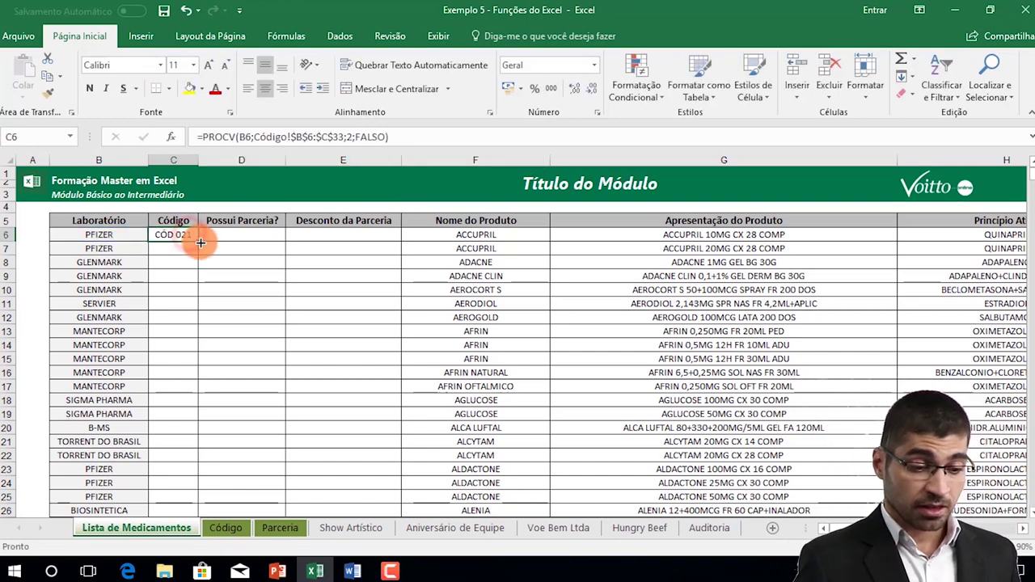
double_click(200, 243)
click(170, 313)
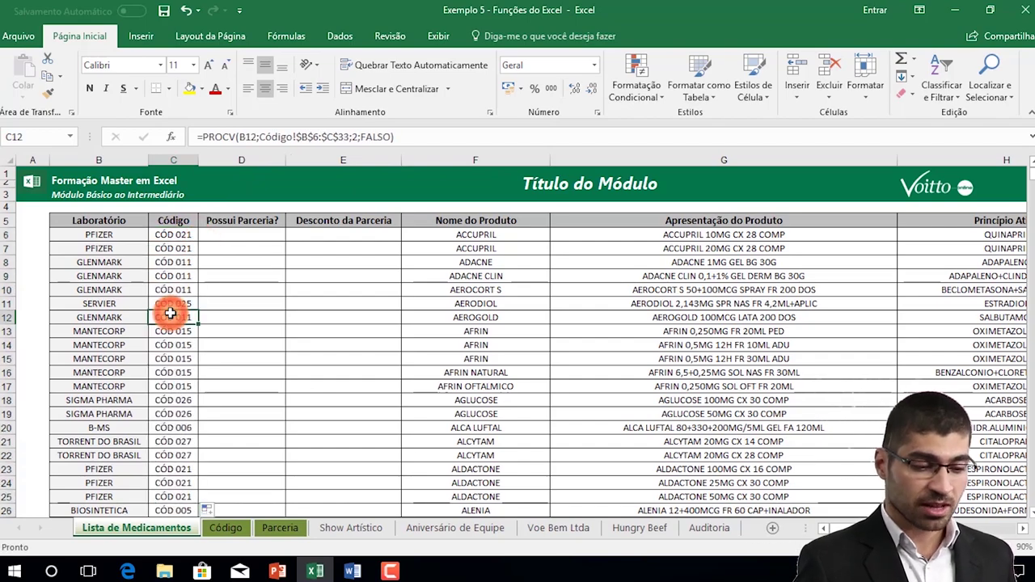